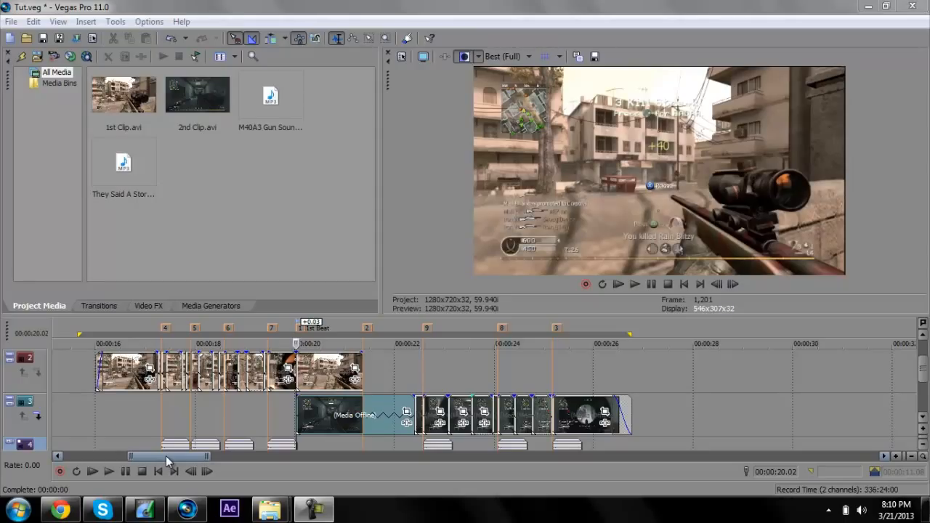
Examine the cuts in the clips on tracks 2 and 3, from the first clip's start to about 00:00:24.45
{"action": "left_click", "coordinate": [298, 407]}
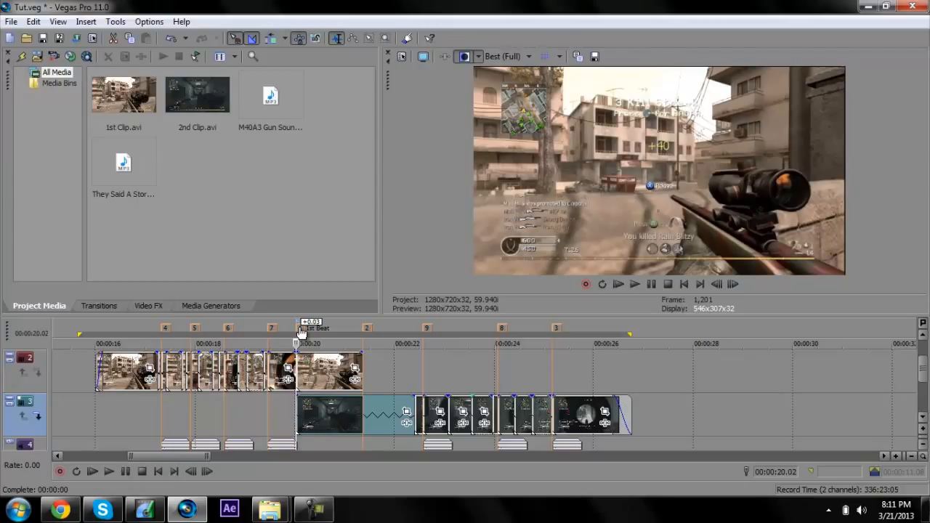
{"action": "left_click", "coordinate": [100, 371]}
{"action": "left_click", "coordinate": [125, 380]}
{"action": "left_click", "coordinate": [330, 379]}
{"action": "left_click", "coordinate": [438, 374]}
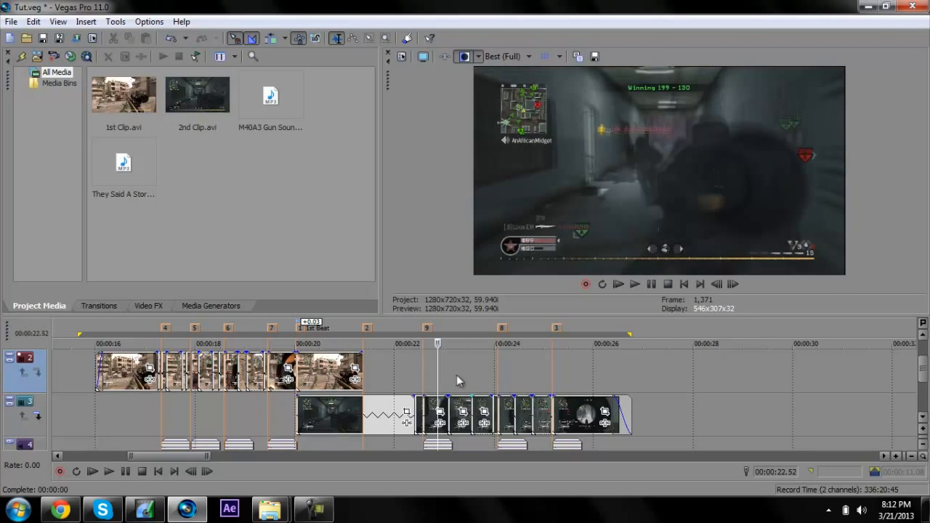
{"action": "left_click", "coordinate": [452, 374]}
{"action": "left_click", "coordinate": [478, 374]}
{"action": "left_click", "coordinate": [514, 371]}
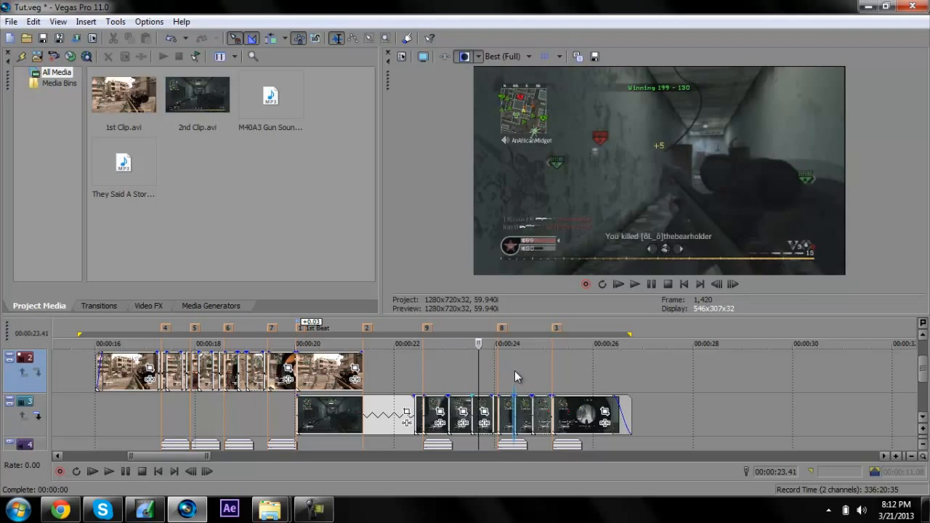
{"action": "left_click", "coordinate": [534, 371]}
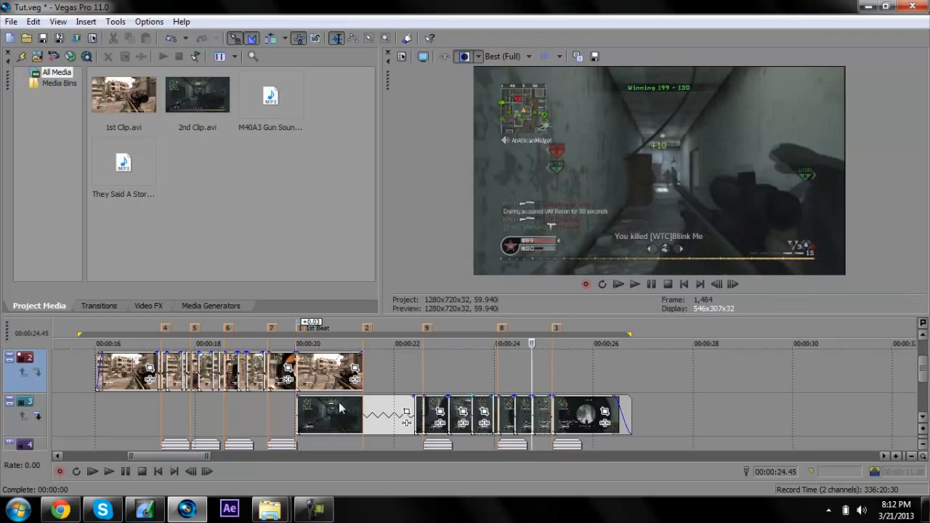
Play the overlap between the two clips from the 1st Beat marker and return the cursor to the second clip's start
{"action": "left_click", "coordinate": [303, 390]}
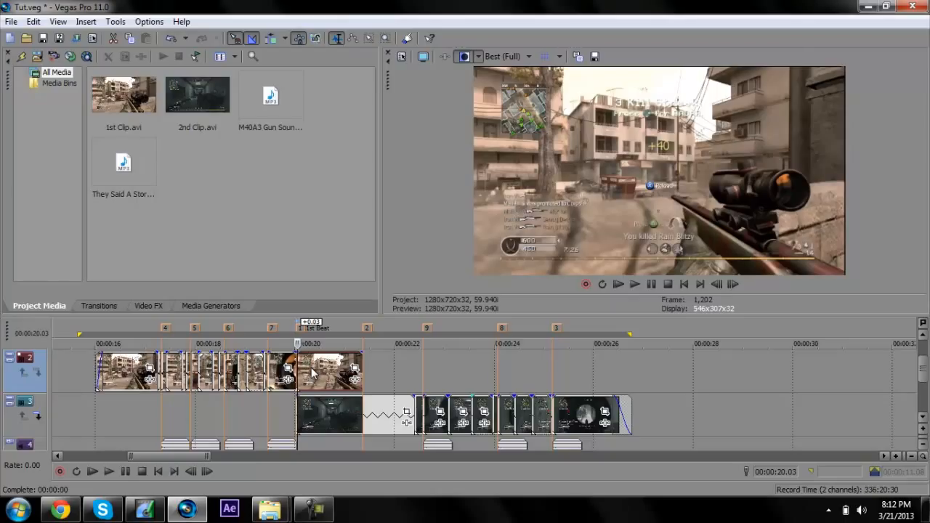
{"action": "key", "text": "space"}
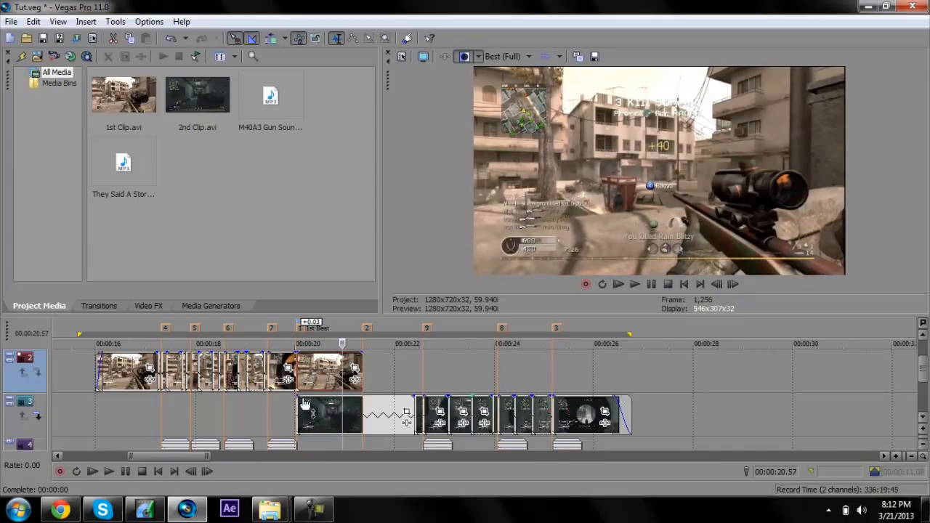
{"action": "left_click", "coordinate": [298, 402]}
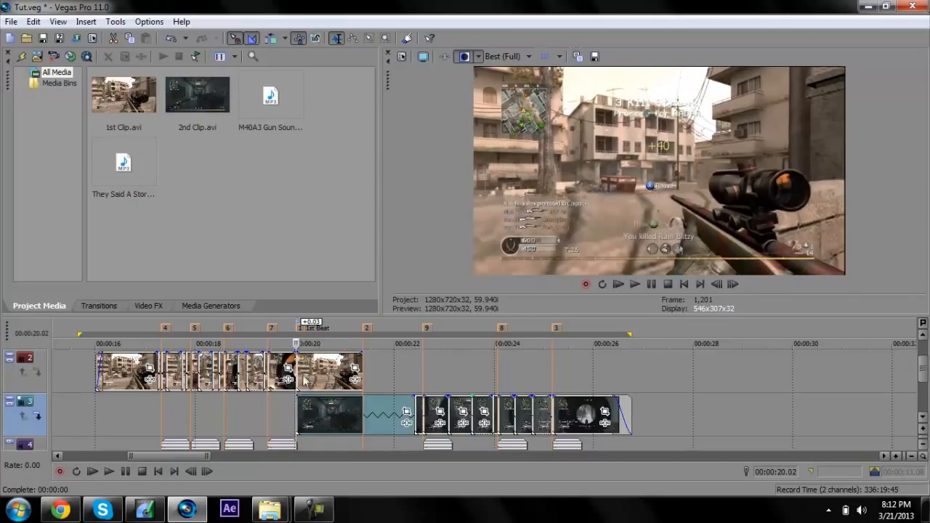
{"action": "left_click", "coordinate": [299, 376]}
{"action": "left_click", "coordinate": [303, 427]}
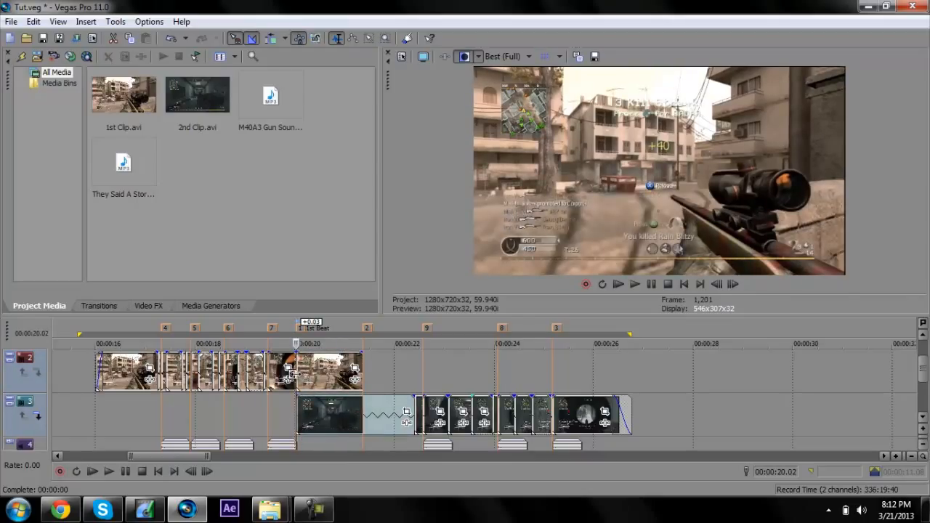
Examine the first clip on track 2 from its start to its end at marker 2, returning the cursor to the 1st Beat marker
{"action": "left_click", "coordinate": [97, 379]}
{"action": "left_click", "coordinate": [297, 379]}
{"action": "left_click", "coordinate": [363, 376]}
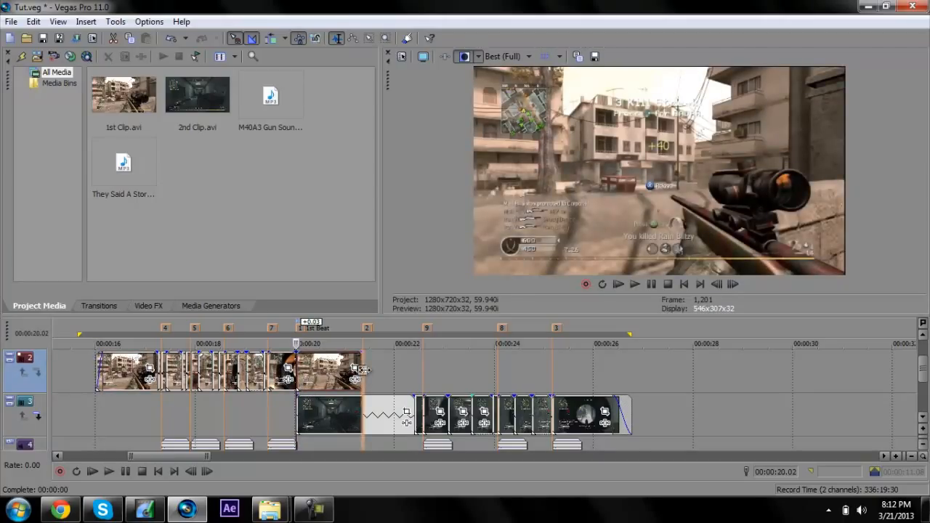
{"action": "left_click", "coordinate": [320, 375]}
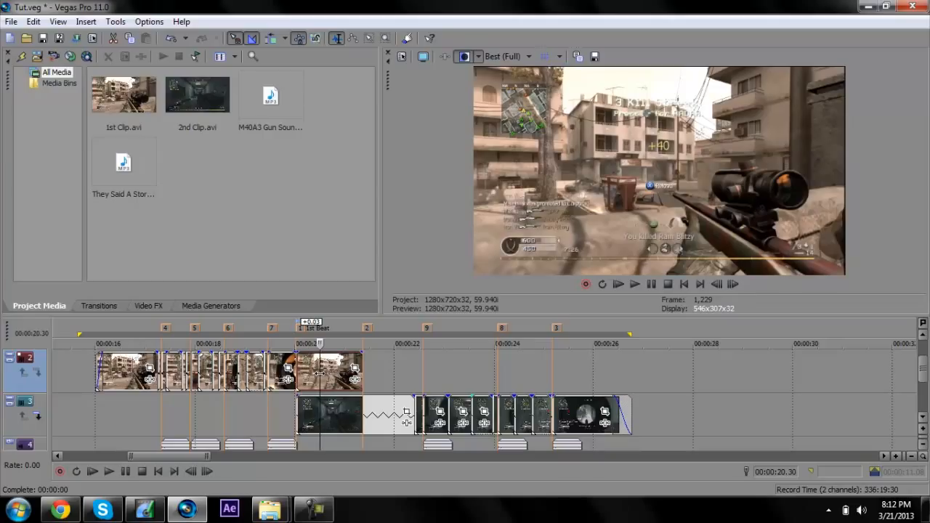
{"action": "left_click", "coordinate": [339, 384]}
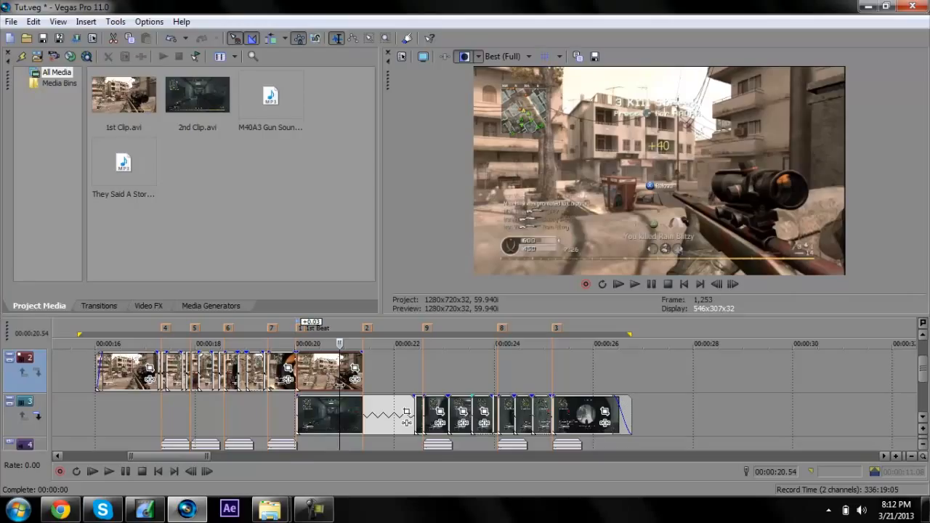
{"action": "left_click", "coordinate": [296, 379]}
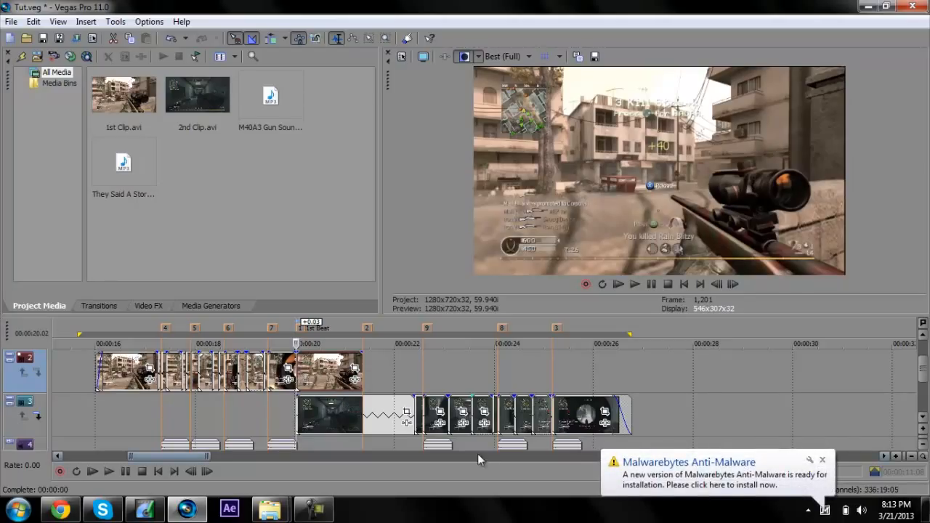
Dismiss the Malwarebytes notification and inspect the opening of the second clip on track 3
{"action": "left_click", "coordinate": [823, 462]}
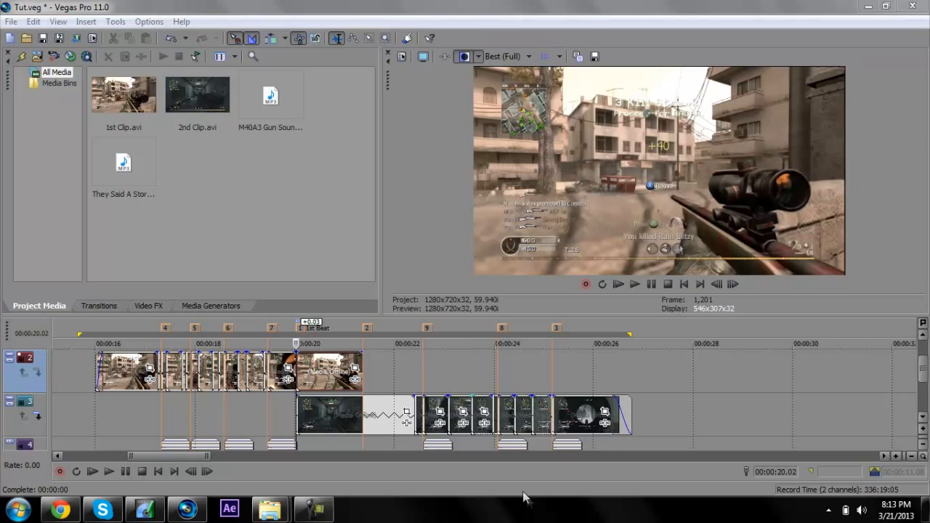
{"action": "left_click", "coordinate": [298, 412]}
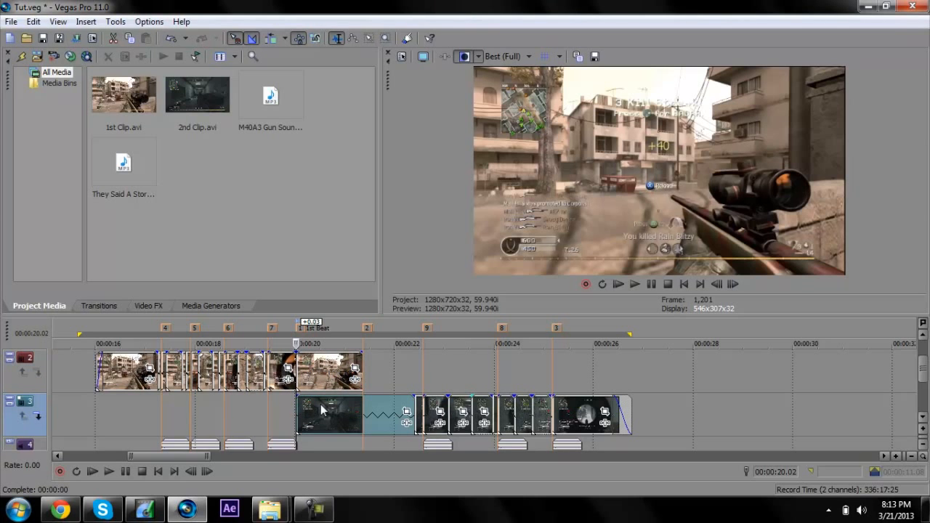
{"action": "left_click", "coordinate": [320, 405]}
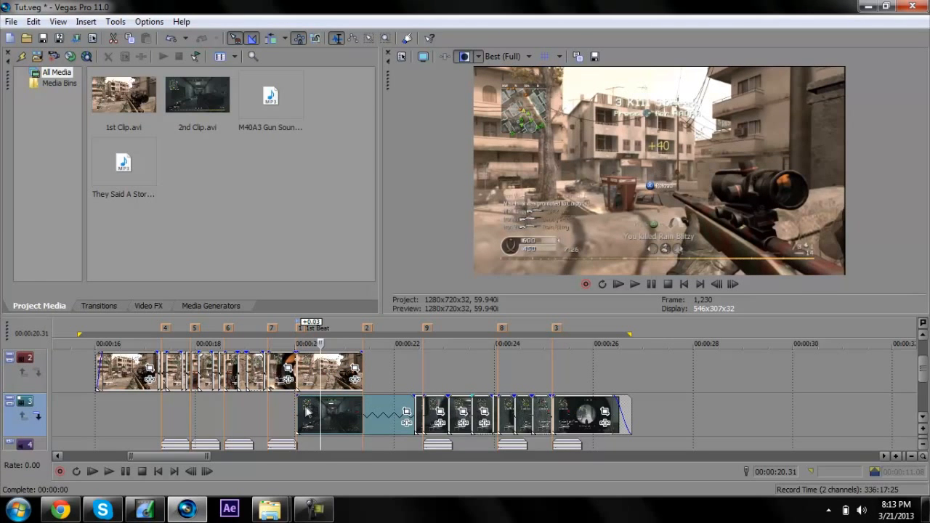
{"action": "left_click", "coordinate": [297, 406]}
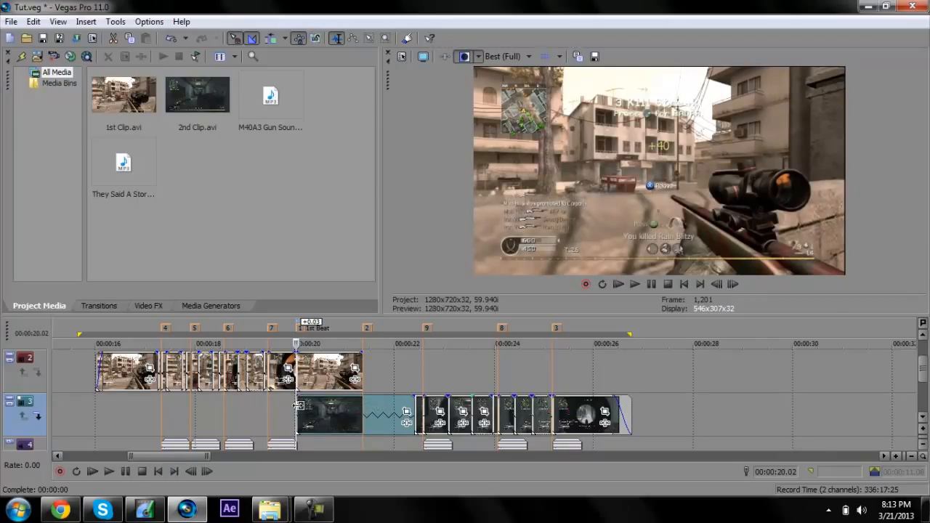
Play the change from the first clip to the second from 00:00:19.02 and pause just past marker 2
{"action": "left_click", "coordinate": [268, 411]}
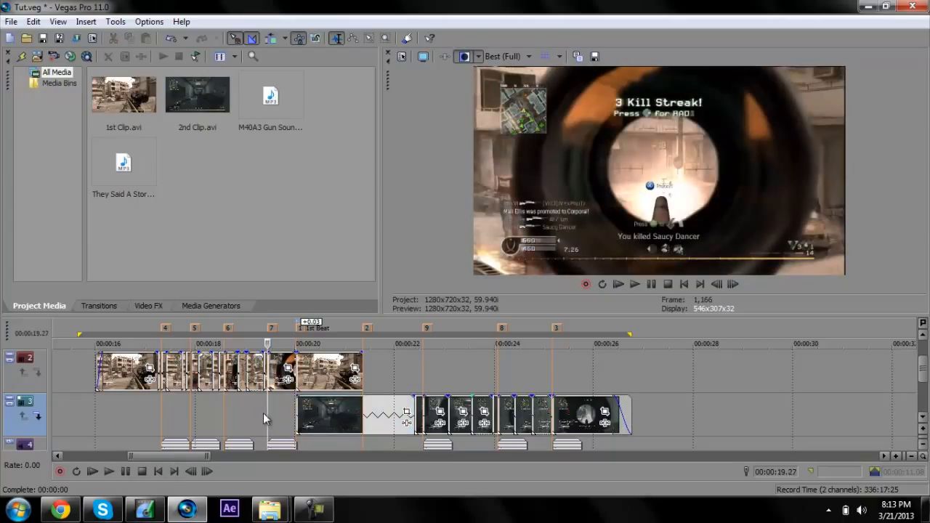
{"action": "left_click", "coordinate": [246, 414]}
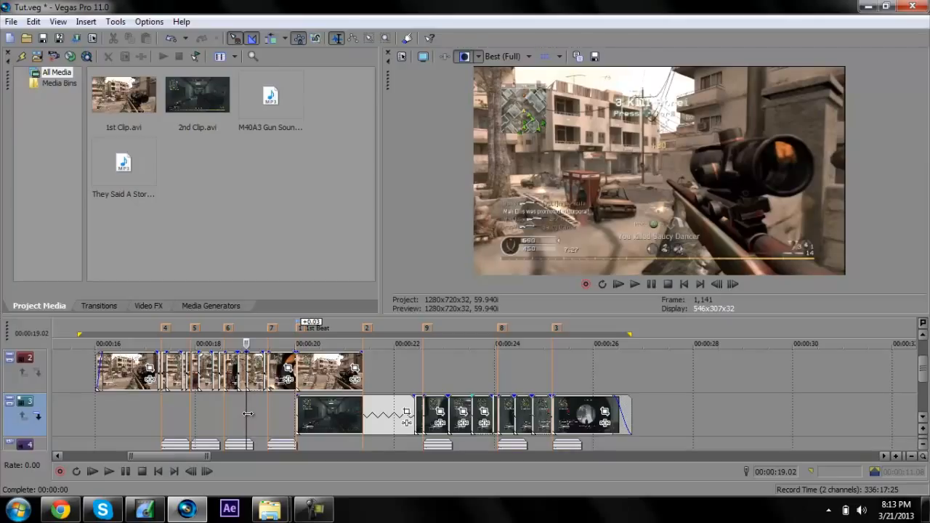
{"action": "key", "text": "space"}
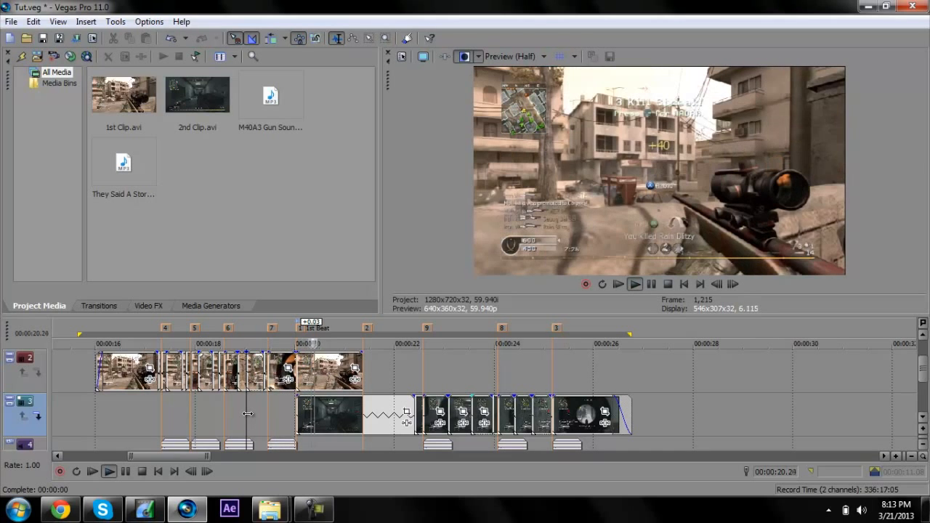
{"action": "key", "text": "Return"}
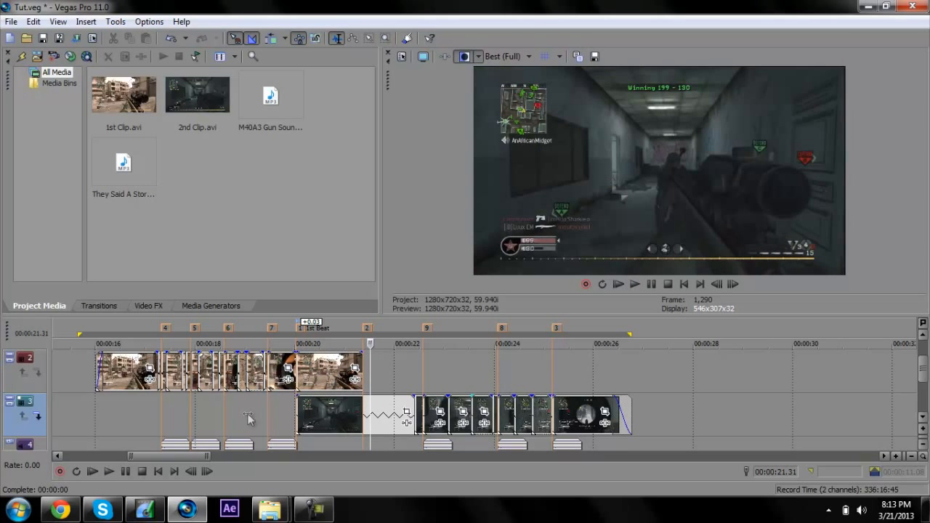
Compare the frames at the 1st Beat marker and marker 2, where the clip overlap begins and ends
{"action": "left_click", "coordinate": [303, 327]}
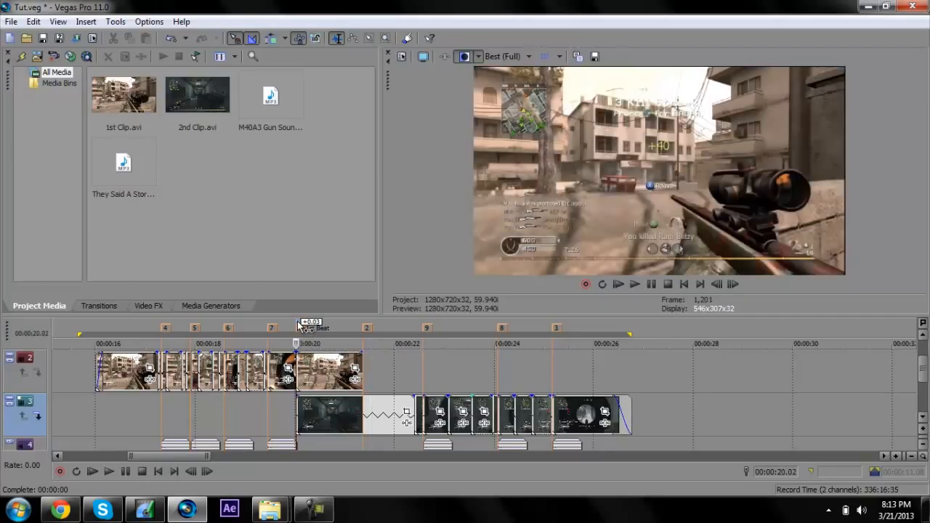
{"action": "left_click", "coordinate": [367, 328]}
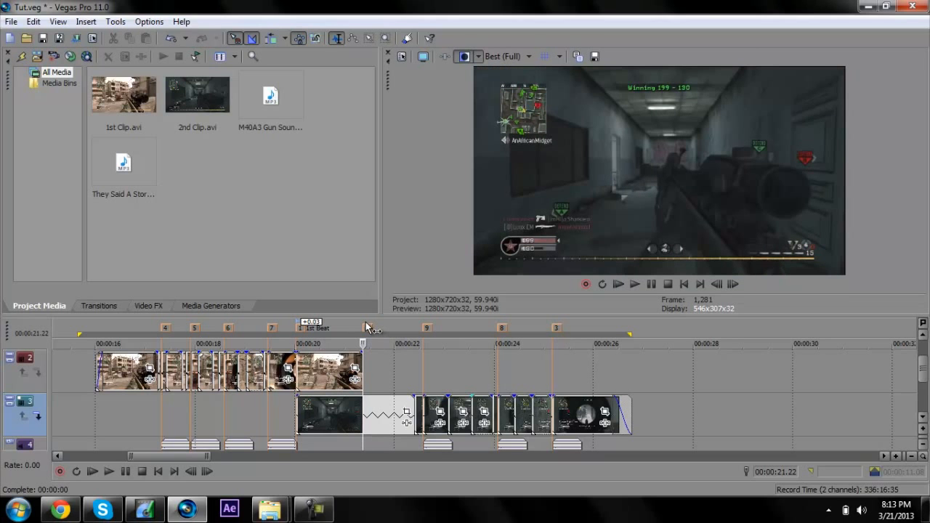
{"action": "left_click", "coordinate": [298, 328]}
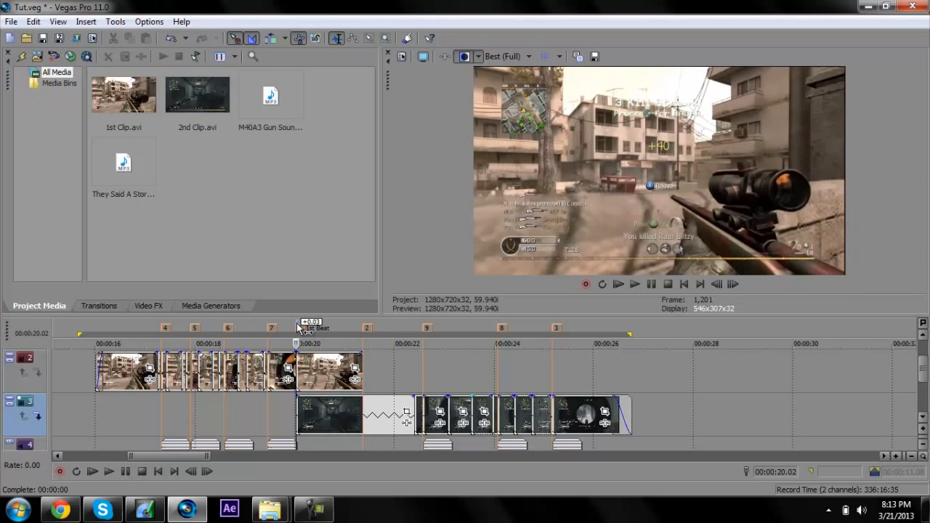
{"action": "left_click", "coordinate": [367, 327]}
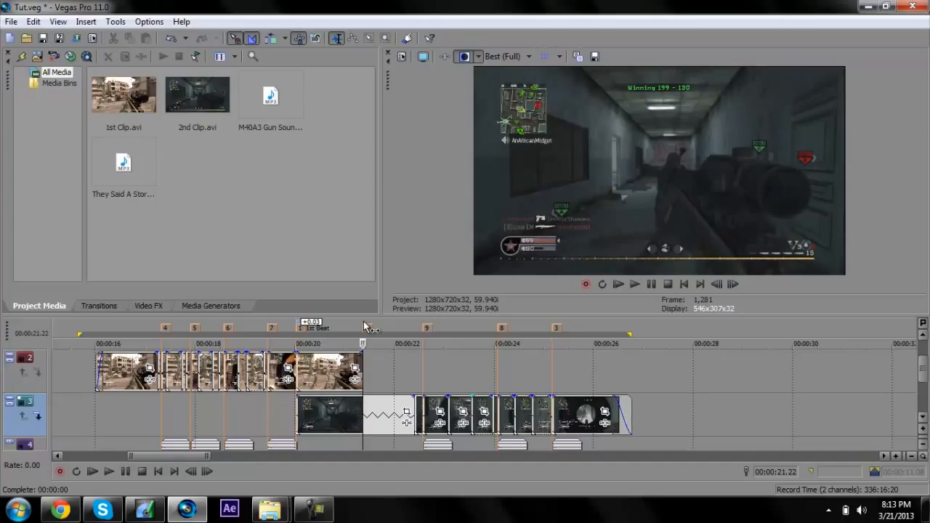
Play the overlapping section from the 1st Beat marker briefly and step back through it frame by frame
{"action": "left_click", "coordinate": [302, 382]}
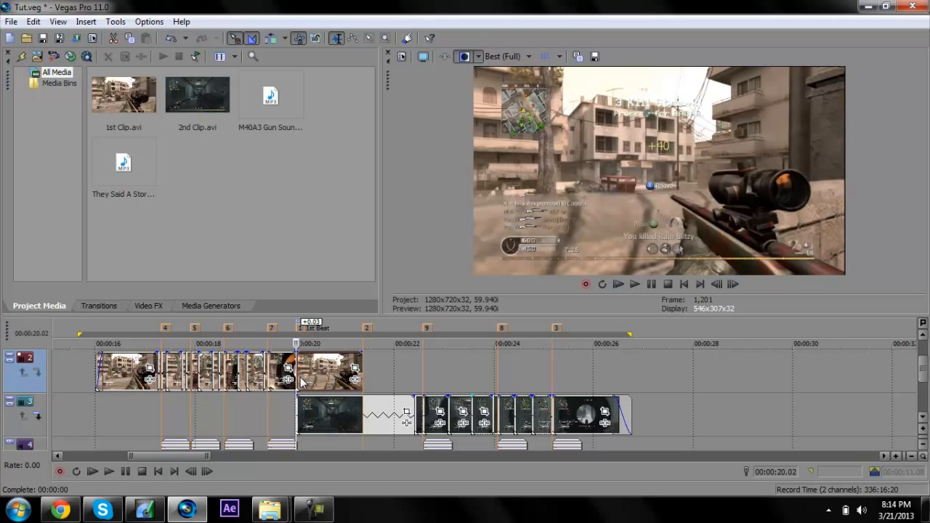
{"action": "scroll", "coordinate": [302, 382], "scroll_direction": "up", "scroll_amount": 3}
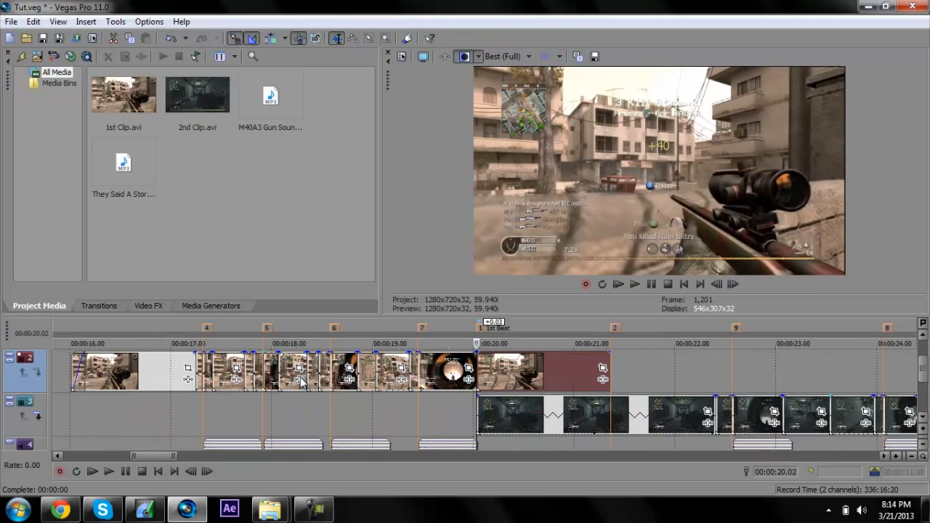
{"action": "key", "text": "space"}
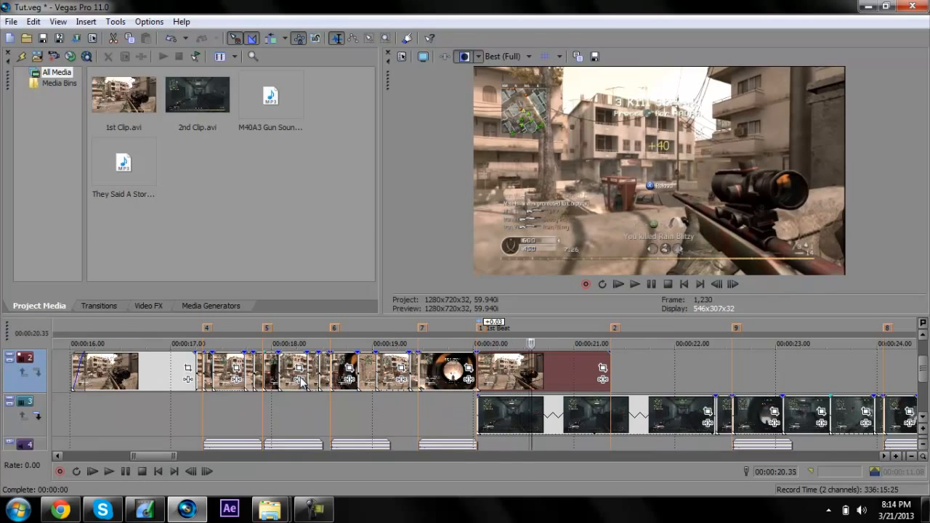
{"action": "key", "text": "Right"}
{"action": "key", "text": "Right"}
{"action": "key", "text": "Left"}
{"action": "key", "text": "Left"}
{"action": "key", "text": "Left"}
{"action": "key", "text": "Left"}
{"action": "key", "text": "Left"}
{"action": "key", "text": "Left"}
{"action": "key", "text": "Left"}
{"action": "key", "text": "Left"}
{"action": "key", "text": "Left"}
{"action": "key", "text": "Left"}
{"action": "key", "text": "Left"}
{"action": "key", "text": "Left"}
{"action": "key", "text": "Left"}
{"action": "key", "text": "Left"}
{"action": "key", "text": "Left"}
{"action": "key", "text": "Left"}
{"action": "key", "text": "Left"}
{"action": "key", "text": "Left"}
{"action": "key", "text": "Left"}
{"action": "key", "text": "Left"}
Widen the track headers, solo track 3 and play the second clip from its start
{"action": "left_click_drag", "start_coordinate": [54, 424], "coordinate": [93, 425]}
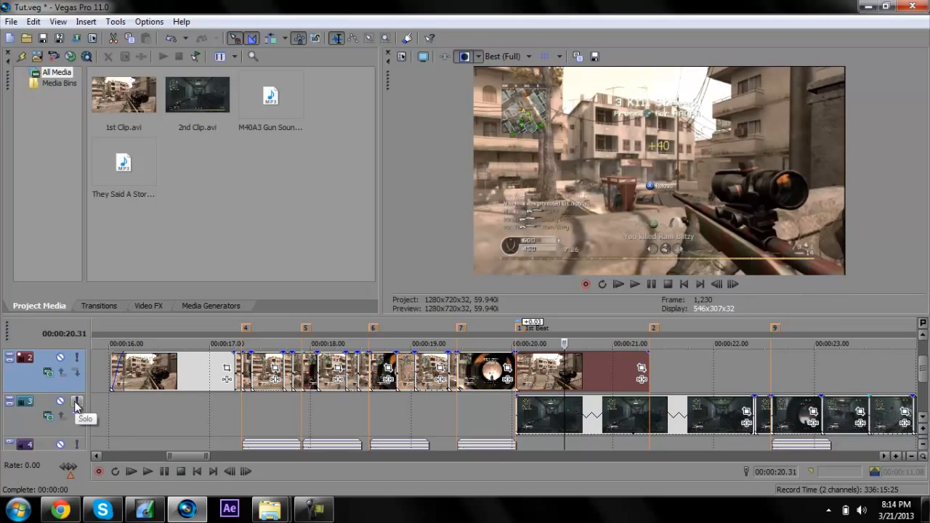
{"action": "left_click", "coordinate": [76, 401]}
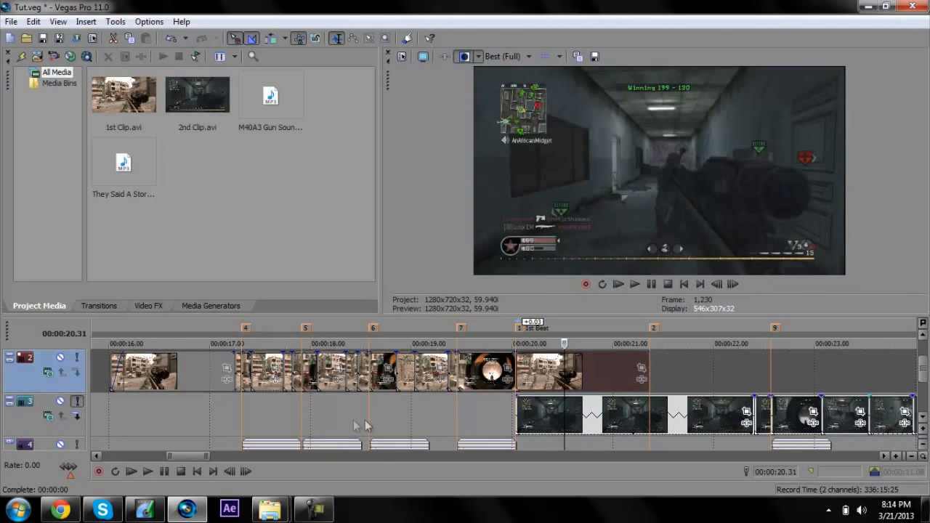
{"action": "left_click", "coordinate": [517, 417]}
{"action": "key", "text": "space"}
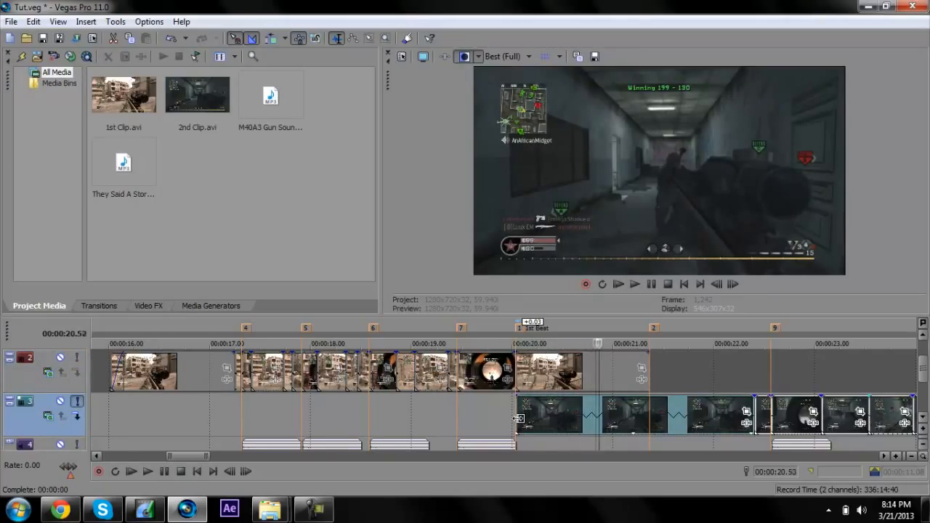
Step back frame by frame through the opening of the soloed second clip to 00:00:20.11
{"action": "key", "text": "Left"}
{"action": "key", "text": "Left"}
{"action": "key", "text": "Left"}
{"action": "key", "text": "Left"}
{"action": "key", "text": "Left"}
{"action": "key", "text": "Left"}
{"action": "key", "text": "Left"}
{"action": "key", "text": "Left"}
{"action": "key", "text": "Left"}
{"action": "key", "text": "Left"}
{"action": "key", "text": "Left"}
{"action": "key", "text": "Left"}
{"action": "key", "text": "Left"}
{"action": "key", "text": "Left"}
{"action": "key", "text": "Left"}
{"action": "key", "text": "Left"}
{"action": "key", "text": "Left"}
{"action": "key", "text": "Left"}
{"action": "key", "text": "Left"}
{"action": "key", "text": "Left"}
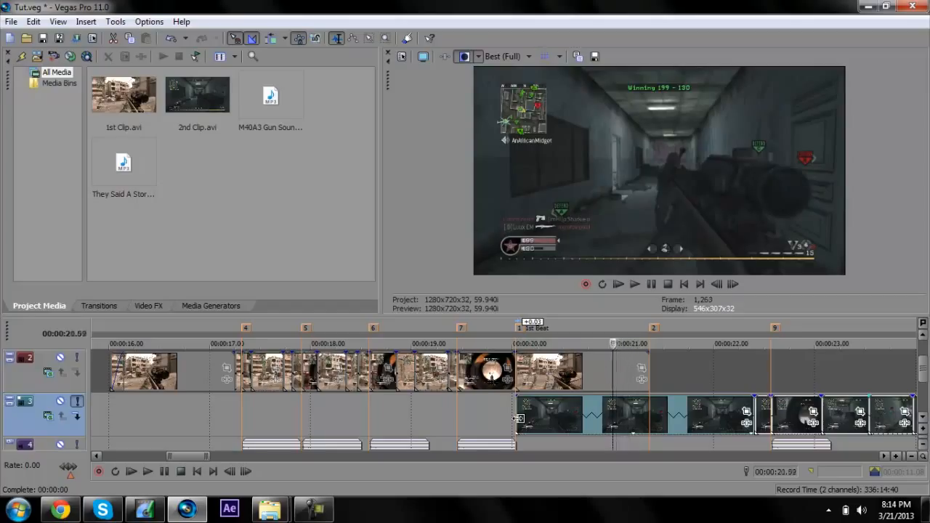
{"action": "key", "text": "Left"}
{"action": "key", "text": "Left"}
{"action": "key", "text": "Left"}
{"action": "key", "text": "Left"}
{"action": "key", "text": "Left"}
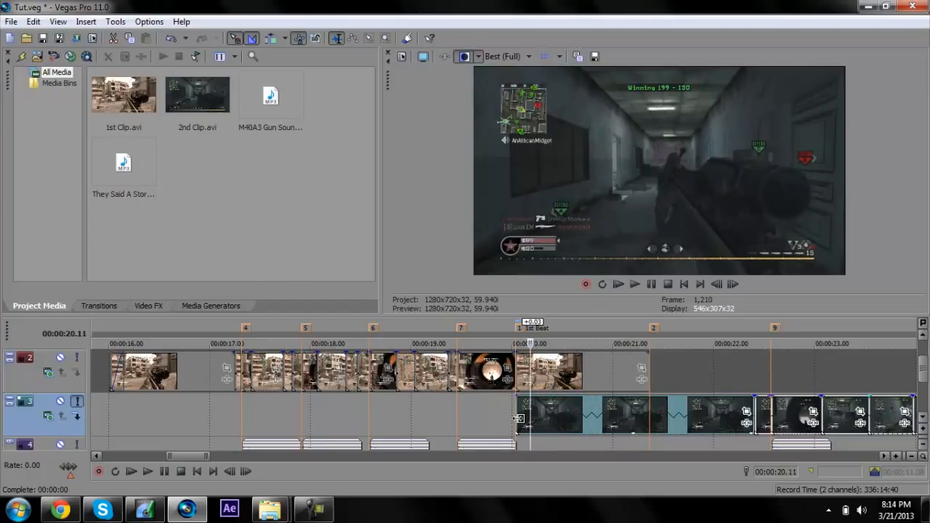
Turn off solo on track 3 and place the cursor at the second clip's start at 00:00:20.03
{"action": "left_click", "coordinate": [77, 403]}
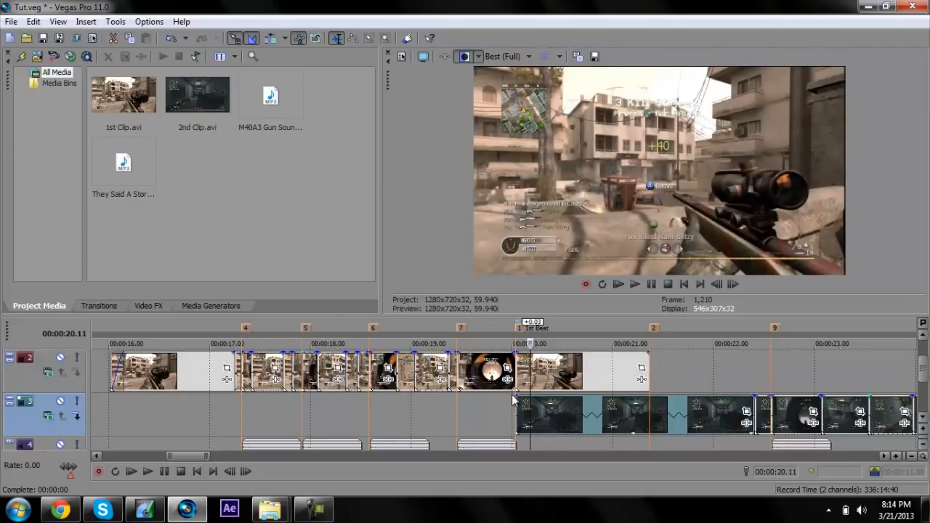
{"action": "left_click", "coordinate": [522, 415]}
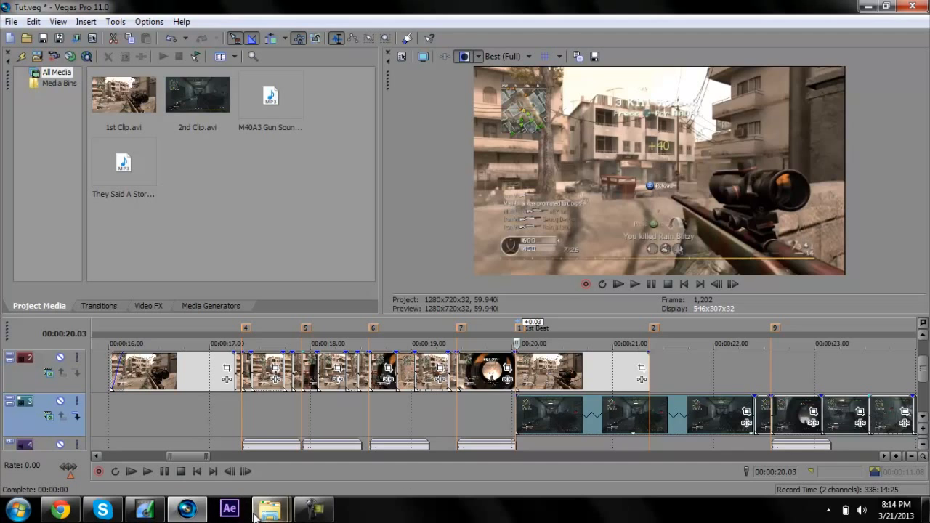
{"action": "mouse_move", "coordinate": [308, 514]}
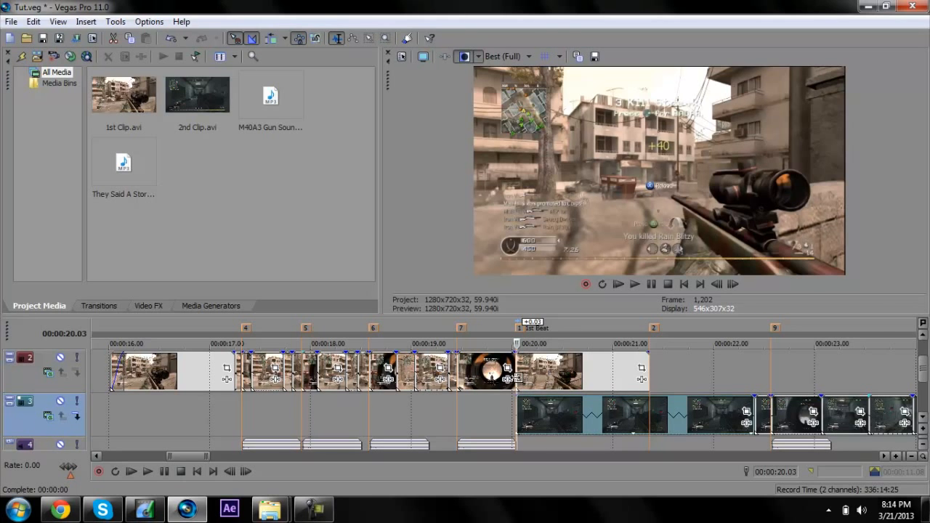
Select the first clip's last piece on track 2 and place the cursor at the 1st Beat marker, 00:00:20.02
{"action": "scroll", "coordinate": [517, 378], "scroll_direction": "up", "scroll_amount": 8}
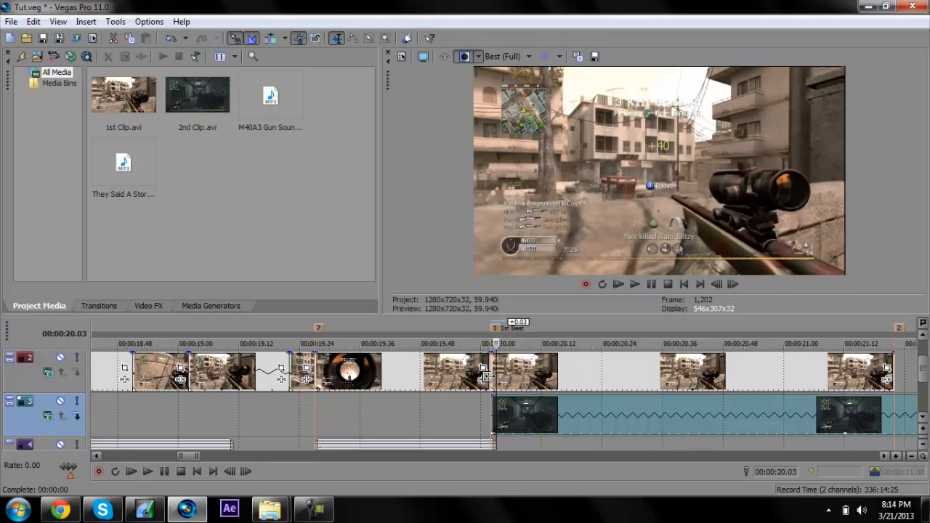
{"action": "left_click", "coordinate": [485, 376]}
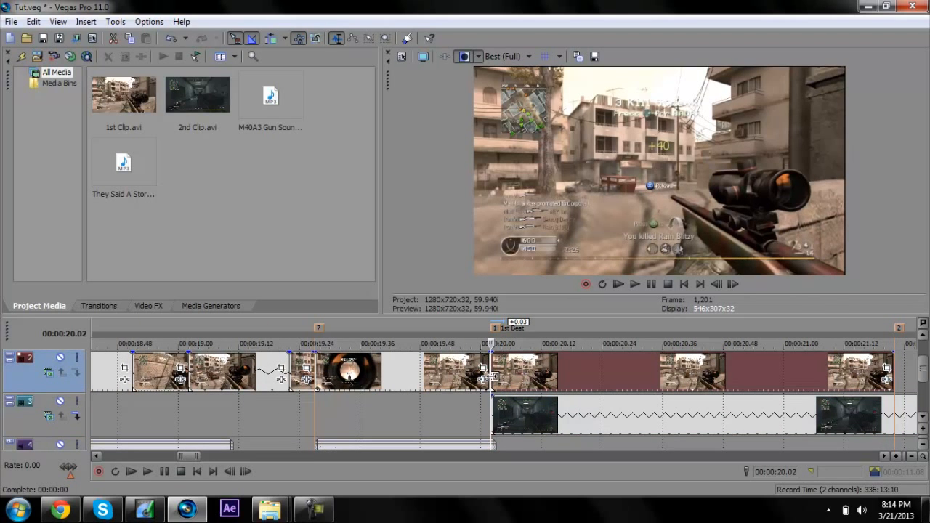
{"action": "scroll", "coordinate": [491, 374], "scroll_direction": "up", "scroll_amount": 2}
{"action": "scroll", "coordinate": [490, 375], "scroll_direction": "down", "scroll_amount": 5}
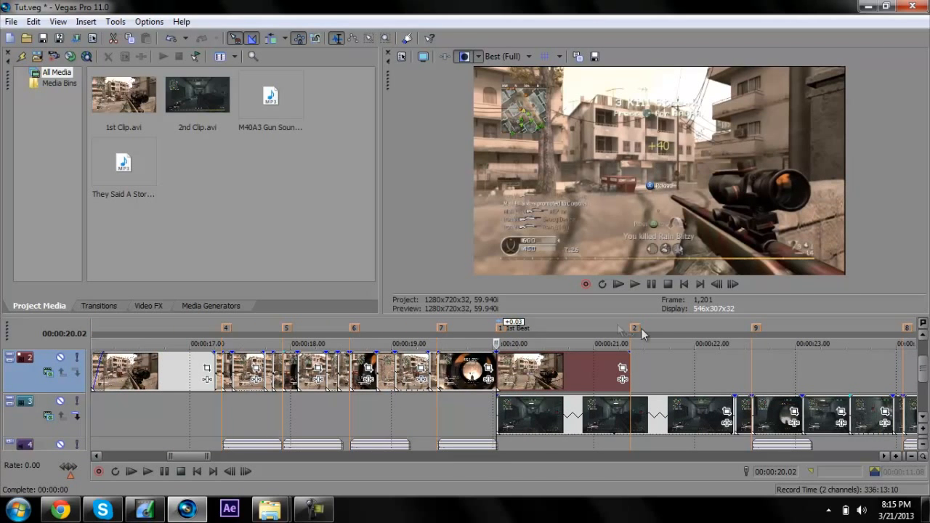
{"action": "scroll", "coordinate": [498, 378], "scroll_direction": "up", "scroll_amount": 6}
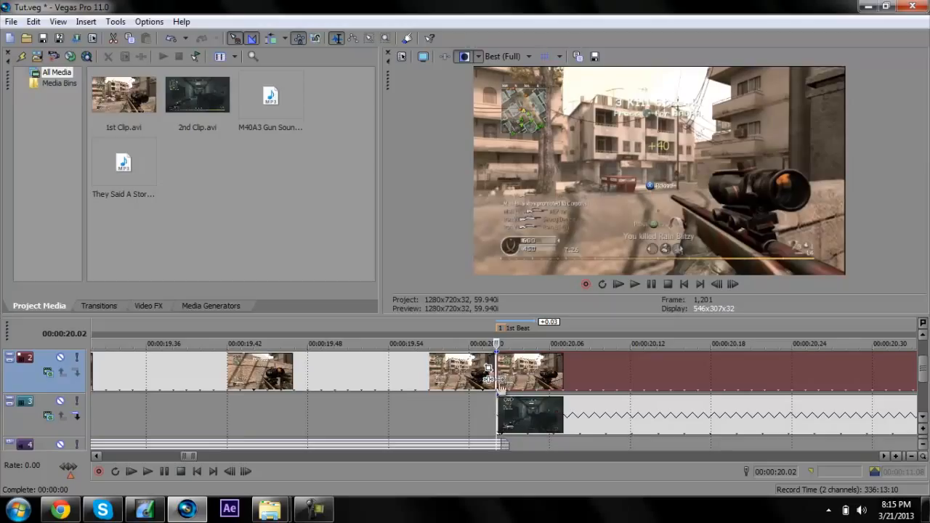
Select the second clip on track 3 and split it three frames after its start, at 00:00:20.05
{"action": "left_click", "coordinate": [495, 414]}
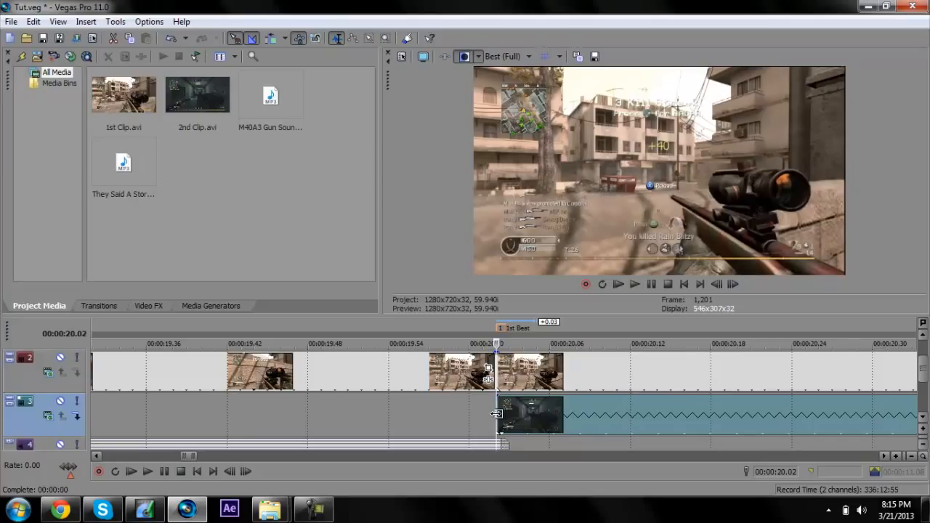
{"action": "key", "text": "Right"}
{"action": "key", "text": "Right"}
{"action": "key", "text": "Right"}
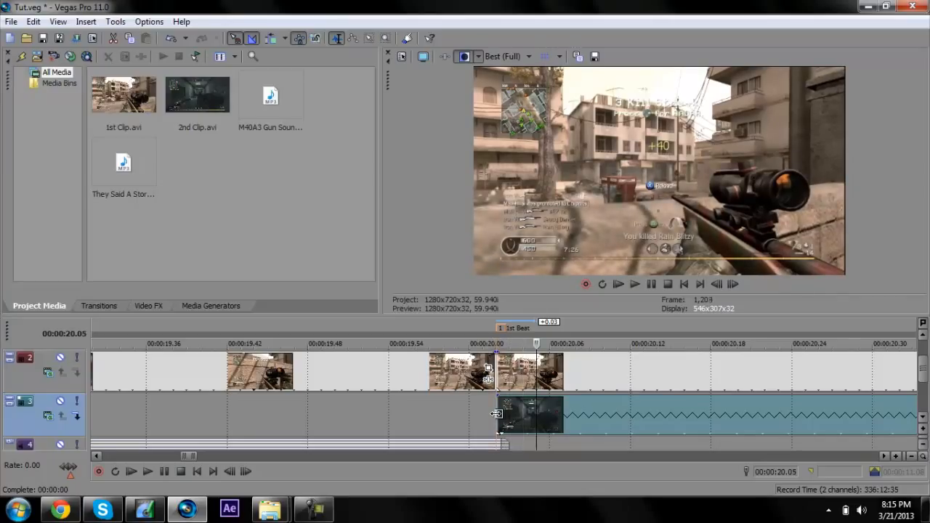
{"action": "key", "text": "ctrl+v"}
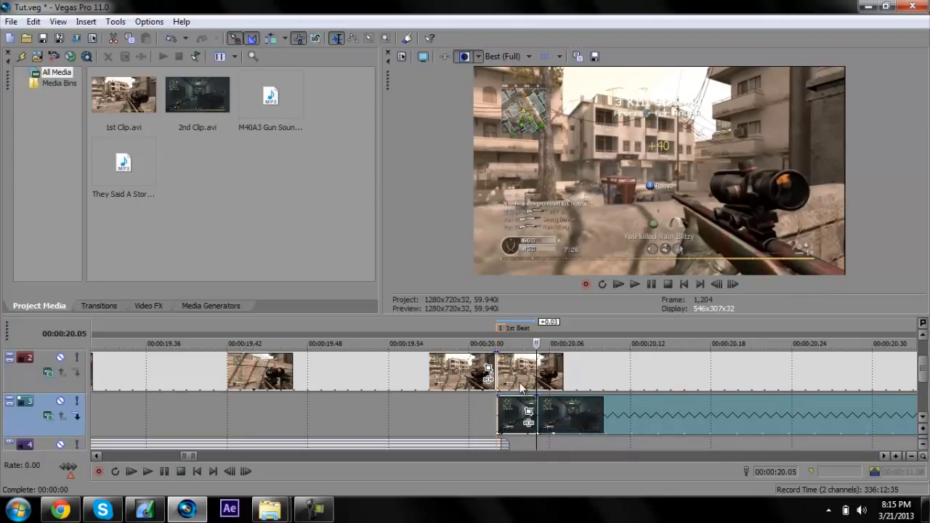
Select the first clip on track 2 after the 1st Beat marker and split it every two frames from 00:00:20.04 to 00:00:20.22
{"action": "left_click", "coordinate": [524, 385]}
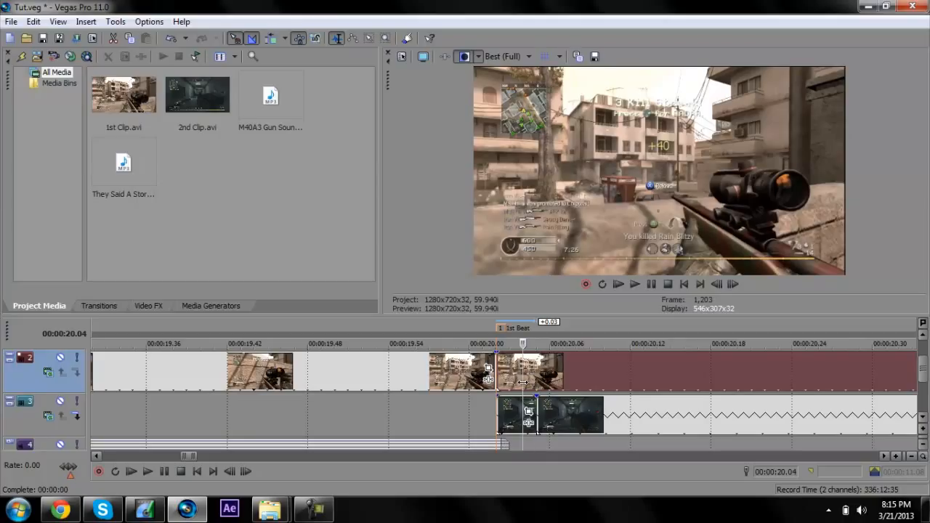
{"action": "key", "text": "ctrl+v"}
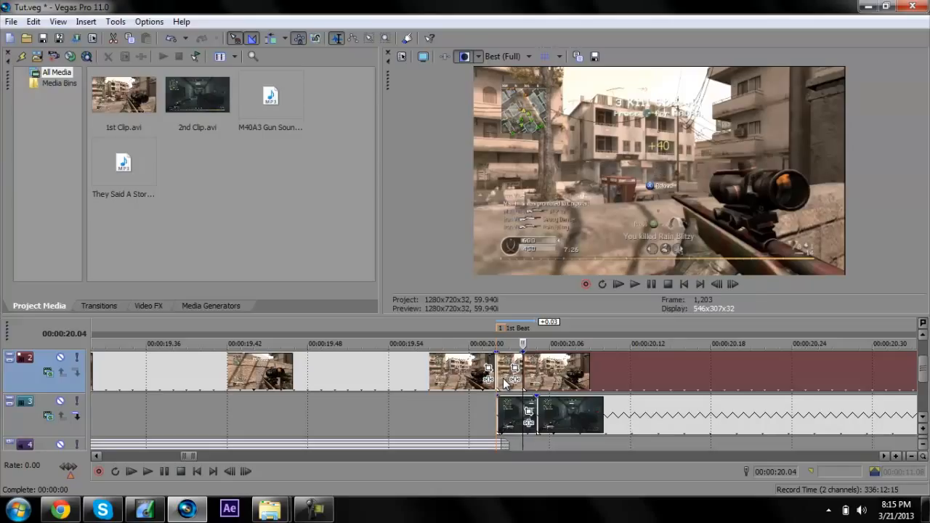
{"action": "key", "text": "Right"}
{"action": "key", "text": "Right"}
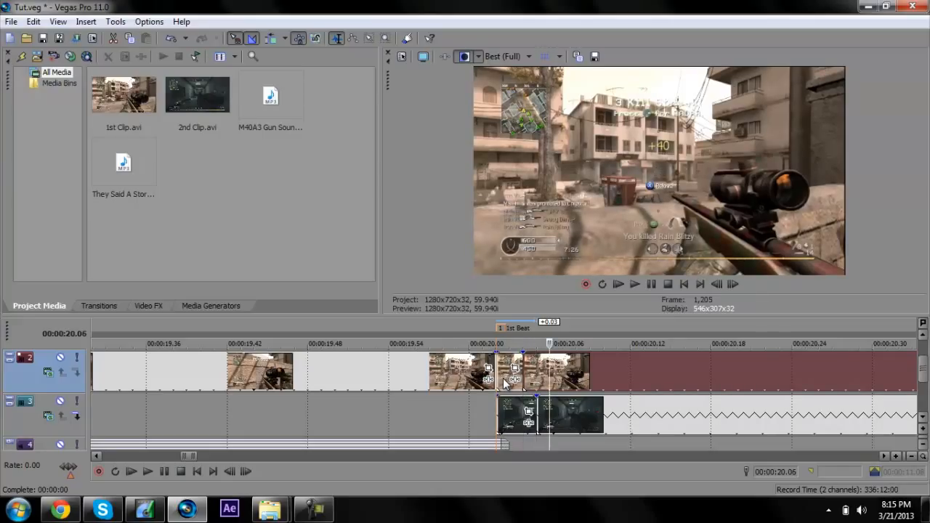
{"action": "key", "text": "ctrl+v"}
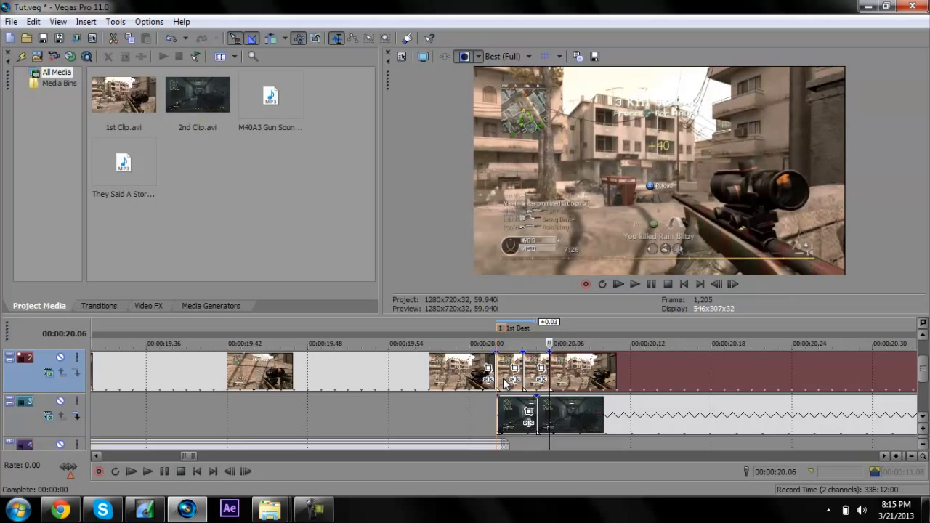
{"action": "key", "text": "ctrl+v"}
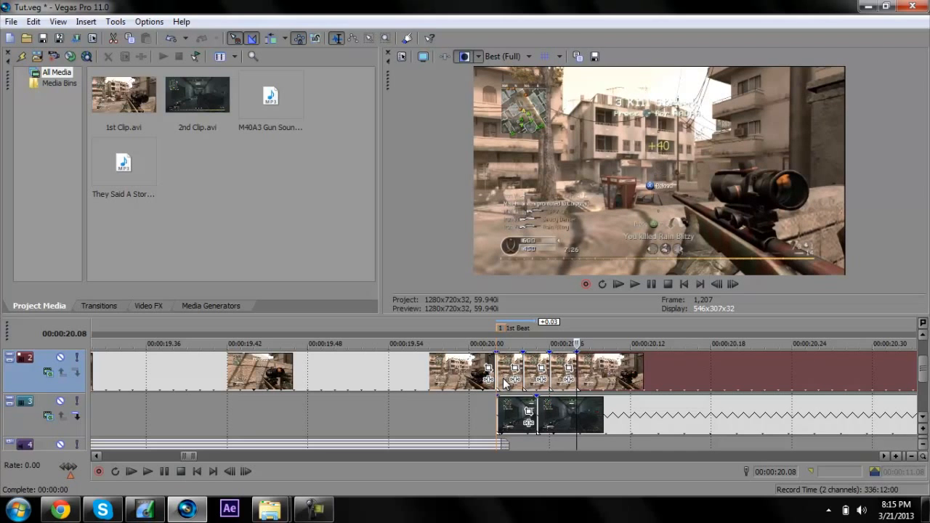
{"action": "key", "text": "ctrl+v"}
{"action": "key", "text": "ctrl+v"}
{"action": "key", "text": "ctrl+v"}
{"action": "key", "text": "ctrl+v"}
{"action": "key", "text": "ctrl+v"}
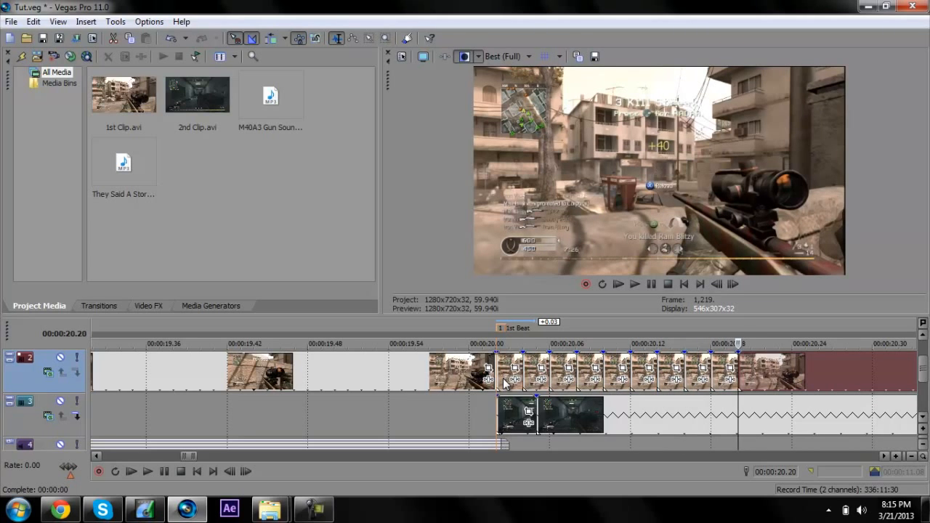
{"action": "key", "text": "ctrl+v"}
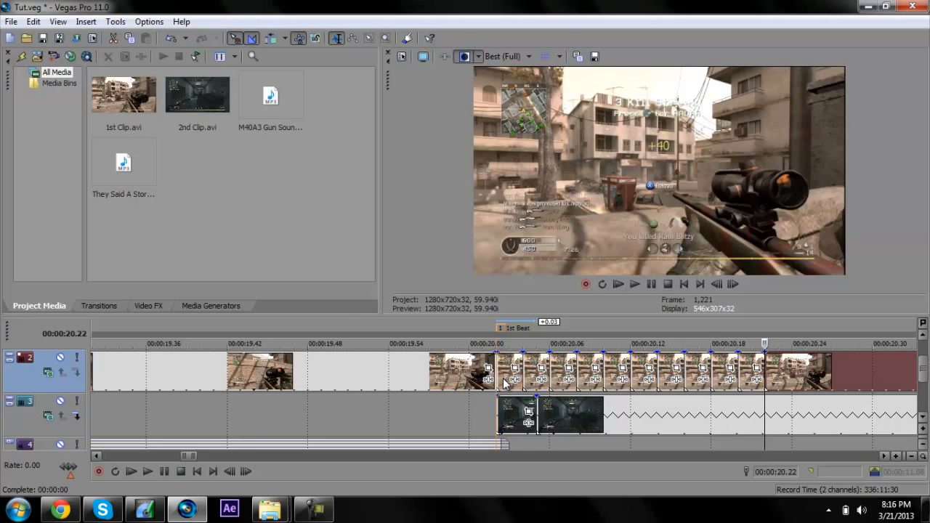
Continue splitting the first clip every two frames from 00:00:20.24 to 00:00:20.30, with one more cut at 00:00:20.33
{"action": "scroll", "coordinate": [504, 383], "scroll_direction": "down", "scroll_amount": 1}
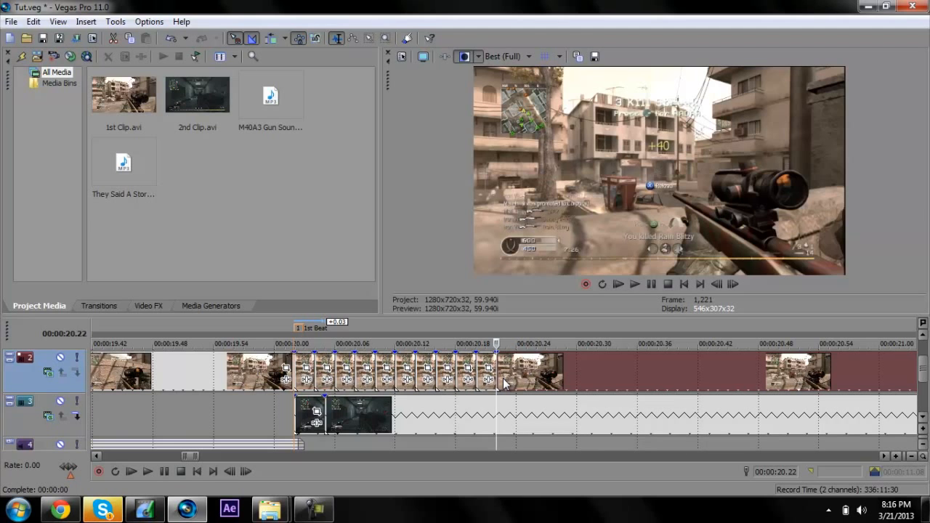
{"action": "key", "text": "Right"}
{"action": "key", "text": "Right"}
{"action": "key", "text": "s"}
{"action": "key", "text": "Right"}
{"action": "key", "text": "Right"}
{"action": "key", "text": "s"}
{"action": "key", "text": "Right"}
{"action": "key", "text": "Right"}
{"action": "key", "text": "s"}
{"action": "key", "text": "Right"}
{"action": "key", "text": "Right"}
{"action": "key", "text": "s"}
{"action": "key", "text": "Right"}
{"action": "key", "text": "Right"}
{"action": "key", "text": "s"}
{"action": "key", "text": "Right"}
{"action": "key", "text": "Right"}
{"action": "key", "text": "s"}
{"action": "key", "text": "Right"}
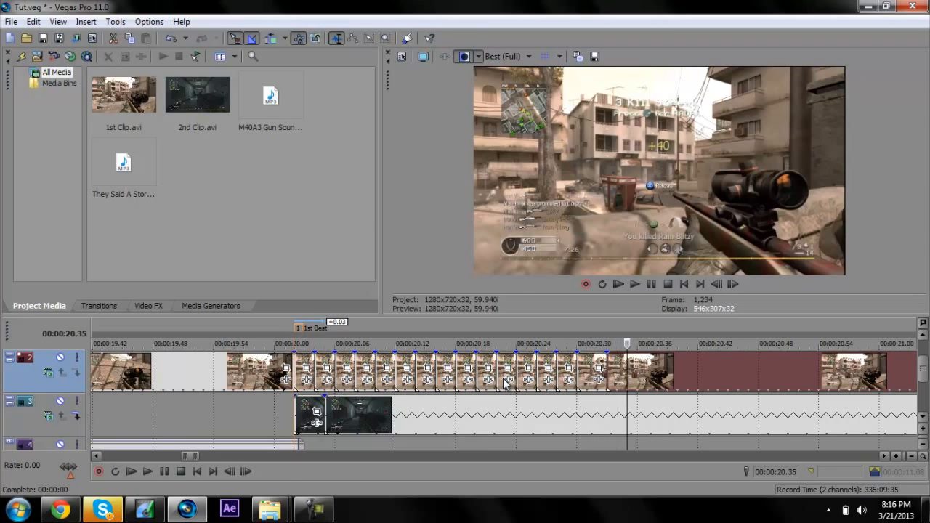
Undo the misplaced cut at 00:00:20.33 and split the first clip at 00:00:20.32 and 00:00:20.34 instead
{"action": "key", "text": "Left"}
{"action": "key", "text": "Left"}
{"action": "key", "text": "Left"}
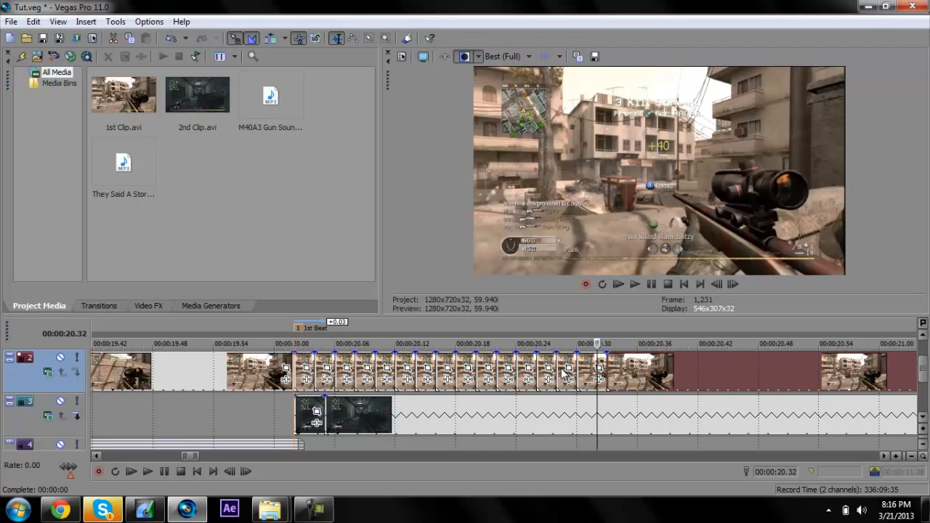
{"action": "key", "text": "ctrl+z"}
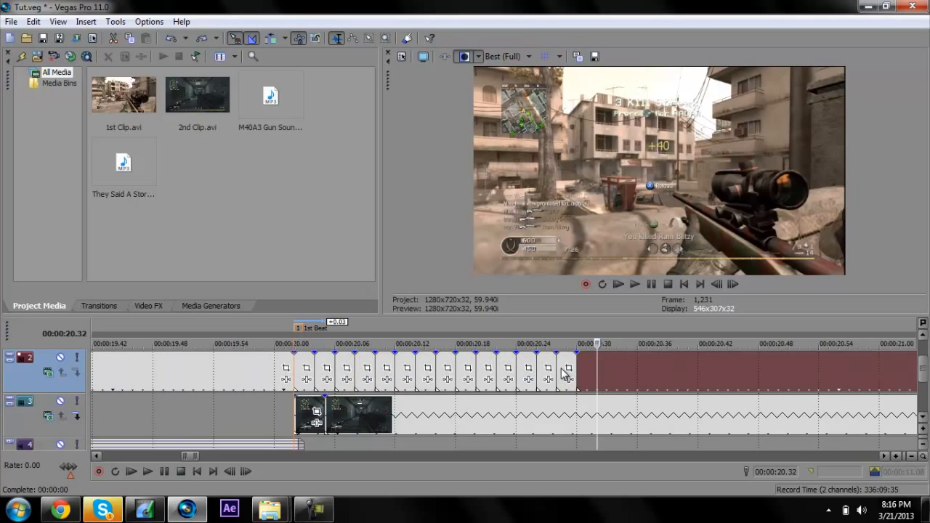
{"action": "key", "text": "Right"}
{"action": "key", "text": "s"}
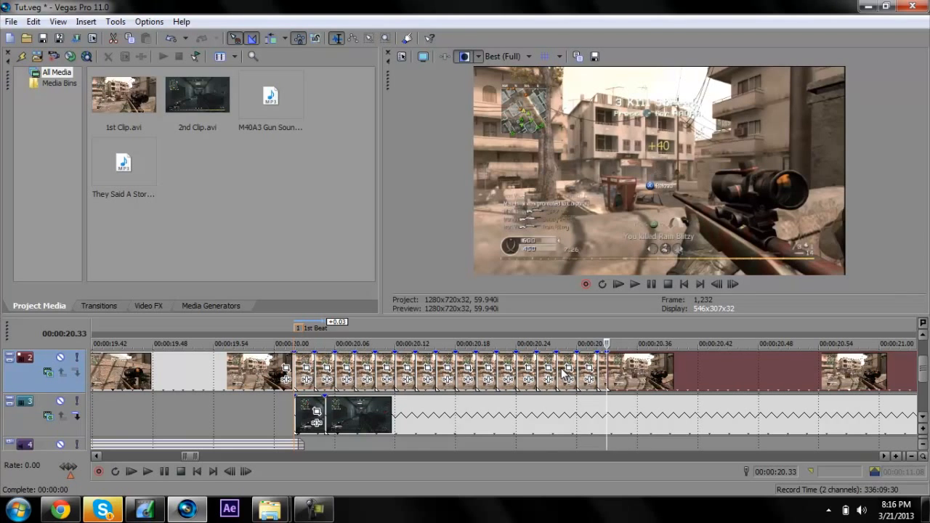
{"action": "key", "text": "ctrl+z"}
{"action": "key", "text": "Right"}
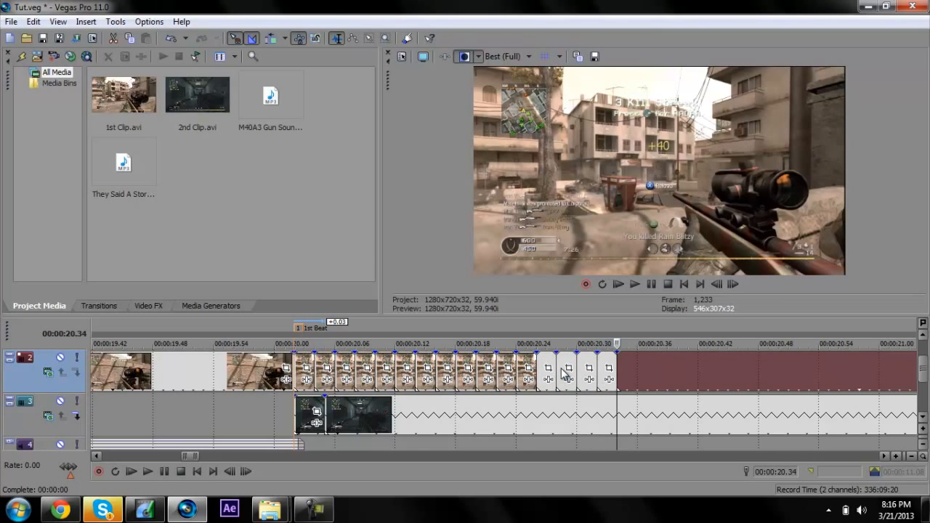
{"action": "key", "text": "s"}
Split the rest of the first clip every two frames from 00:00:20.36 until the last piece before marker 2 starts at 00:00:21.20
{"action": "key", "text": "Right"}
{"action": "key", "text": "Right"}
{"action": "key", "text": "s"}
{"action": "key", "text": "Right"}
{"action": "key", "text": "Right"}
{"action": "key", "text": "s"}
{"action": "key", "text": "Right"}
{"action": "key", "text": "Right"}
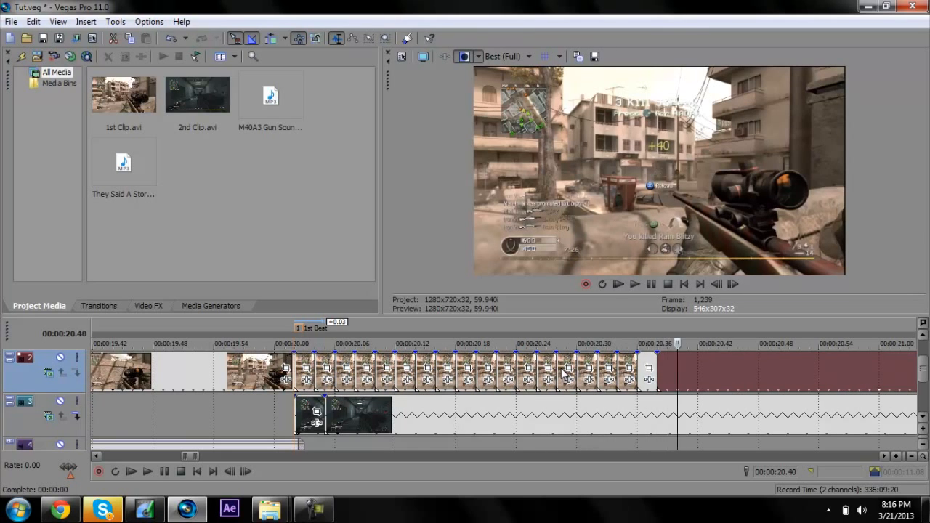
{"action": "key", "text": "s"}
{"action": "key", "text": "Right"}
{"action": "key", "text": "Right"}
{"action": "key", "text": "s"}
{"action": "key", "text": "Right"}
{"action": "key", "text": "Right"}
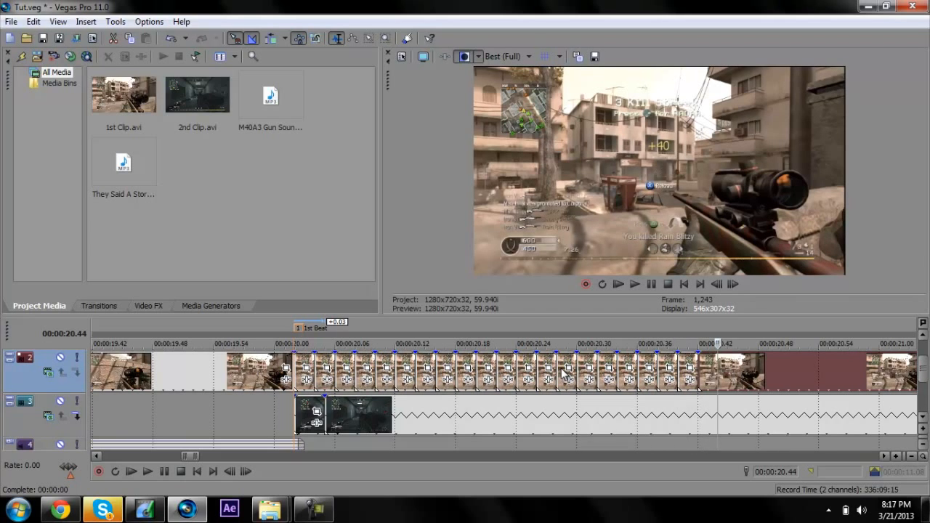
{"action": "key", "text": "s"}
{"action": "key", "text": "Right"}
{"action": "key", "text": "Right"}
{"action": "key", "text": "s"}
{"action": "key", "text": "Right"}
{"action": "key", "text": "Right"}
{"action": "key", "text": "s"}
{"action": "key", "text": "Right"}
{"action": "key", "text": "Right"}
{"action": "key", "text": "s"}
{"action": "key", "text": "Right"}
{"action": "key", "text": "Right"}
{"action": "key", "text": "s"}
{"action": "key", "text": "Right"}
{"action": "key", "text": "Right"}
{"action": "key", "text": "s"}
{"action": "key", "text": "Right"}
{"action": "key", "text": "Right"}
{"action": "key", "text": "s"}
{"action": "key", "text": "Right"}
{"action": "key", "text": "Right"}
{"action": "key", "text": "s"}
{"action": "key", "text": "Right"}
{"action": "key", "text": "Right"}
{"action": "key", "text": "s"}
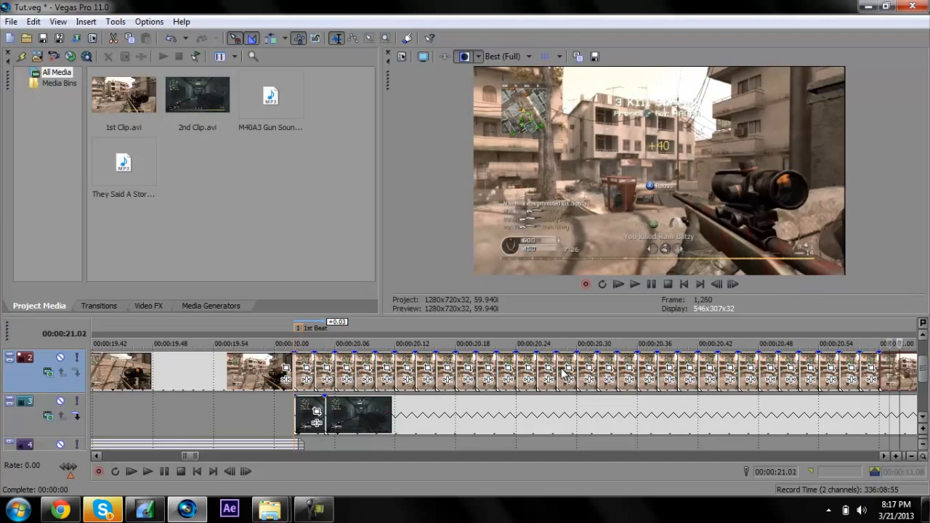
{"action": "key", "text": "Right"}
{"action": "key", "text": "Right"}
{"action": "key", "text": "s"}
{"action": "key", "text": "Right"}
{"action": "key", "text": "Right"}
{"action": "key", "text": "s"}
{"action": "key", "text": "Right"}
{"action": "key", "text": "Right"}
{"action": "key", "text": "s"}
{"action": "key", "text": "Right"}
{"action": "key", "text": "Right"}
{"action": "key", "text": "s"}
{"action": "key", "text": "Right"}
{"action": "key", "text": "Right"}
{"action": "key", "text": "s"}
{"action": "key", "text": "Right"}
{"action": "key", "text": "Right"}
{"action": "key", "text": "s"}
{"action": "key", "text": "Right"}
{"action": "key", "text": "Right"}
{"action": "key", "text": "s"}
{"action": "key", "text": "Right"}
{"action": "key", "text": "Right"}
{"action": "key", "text": "s"}
{"action": "key", "text": "Right"}
{"action": "key", "text": "s"}
{"action": "key", "text": "Right"}
{"action": "key", "text": "Right"}
{"action": "key", "text": "Left"}
{"action": "key", "text": "Left"}
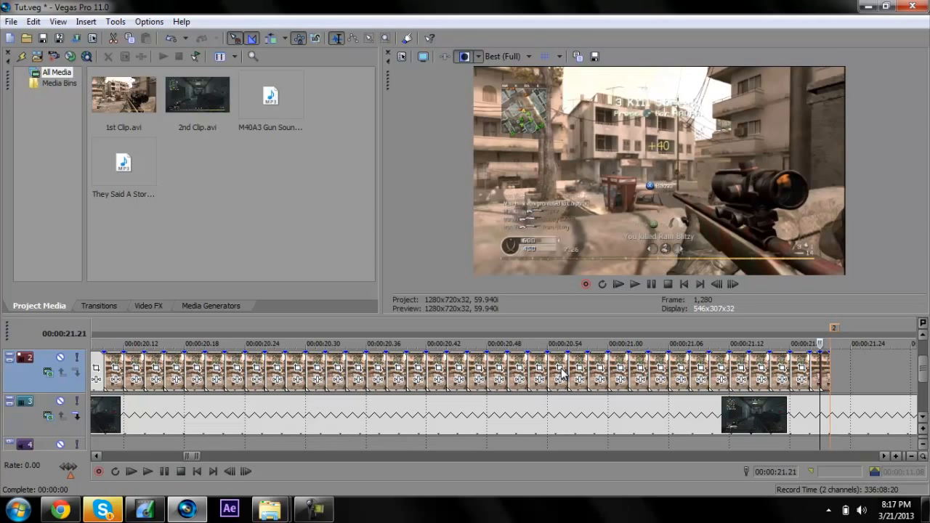
{"action": "key", "text": "Right"}
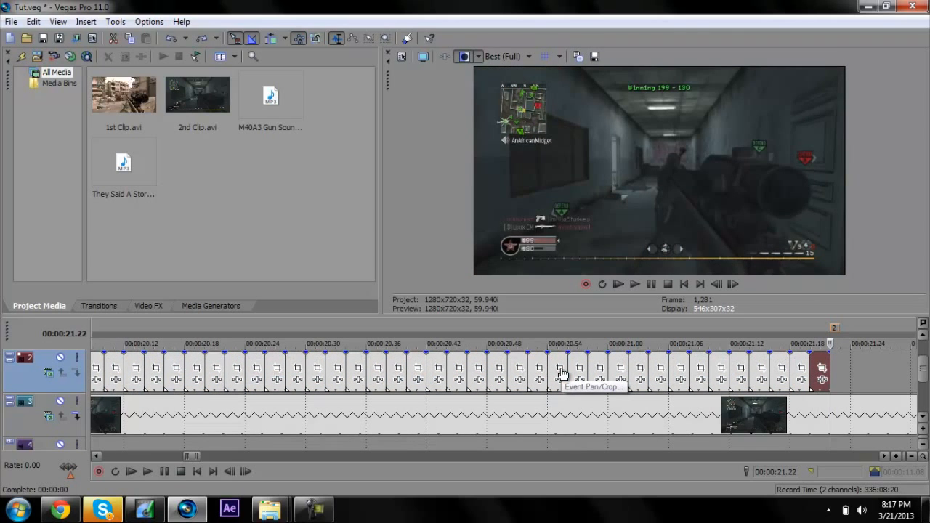
{"action": "key", "text": "Left"}
{"action": "key", "text": "Left"}
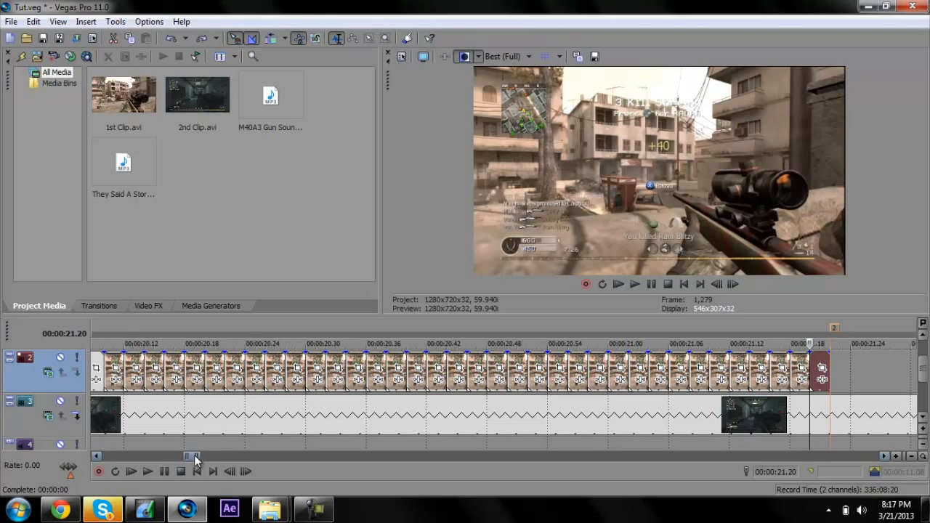
Delete the short opening piece of the second clip on track 3 and extend the remaining clip's start back to the 1st Beat marker
{"action": "left_click_drag", "start_coordinate": [195, 460], "coordinate": [194, 460]}
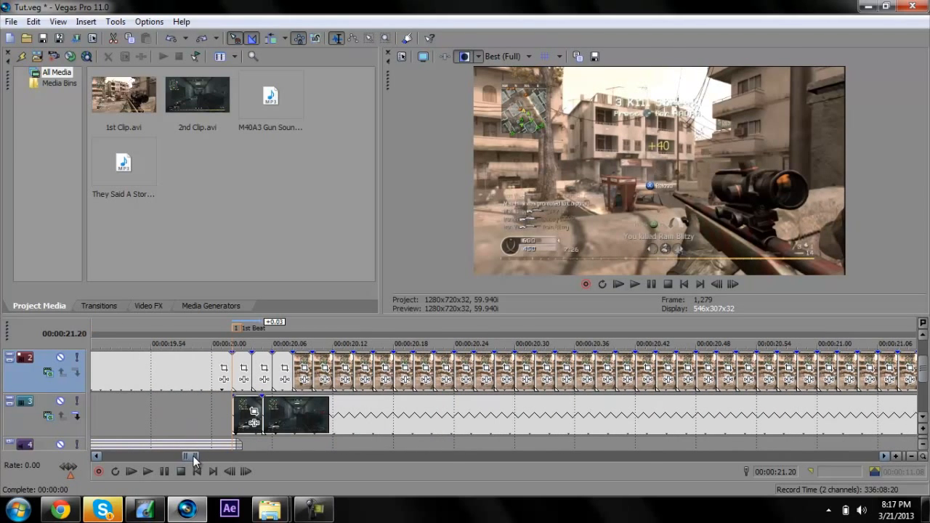
{"action": "left_click", "coordinate": [233, 417]}
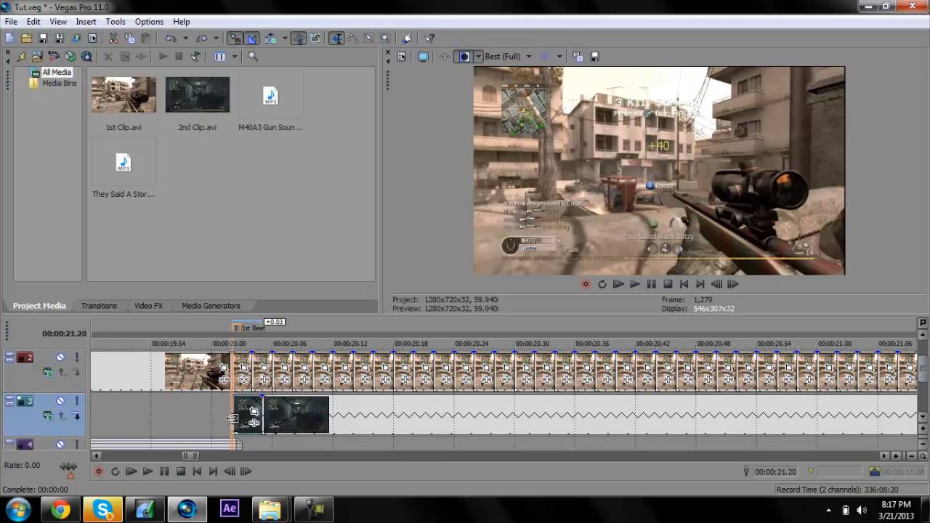
{"action": "left_click", "coordinate": [271, 414]}
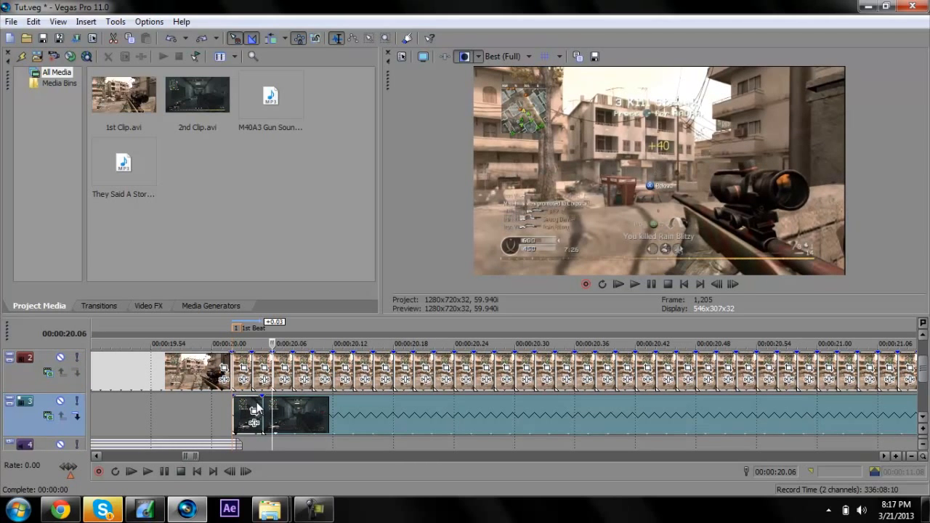
{"action": "left_click", "coordinate": [257, 406]}
{"action": "left_click", "coordinate": [272, 407]}
{"action": "left_click", "coordinate": [243, 407]}
{"action": "key", "text": "Delete"}
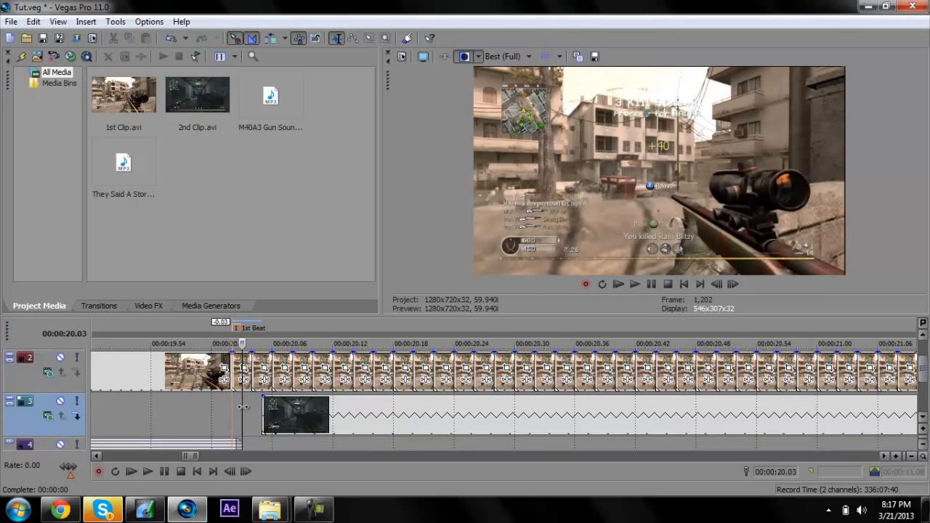
{"action": "left_click_drag", "start_coordinate": [262, 411], "coordinate": [234, 411]}
Switch to Skype, view the most recent group conversation and minimize the window to return to Vegas Pro
{"action": "left_click", "coordinate": [106, 513]}
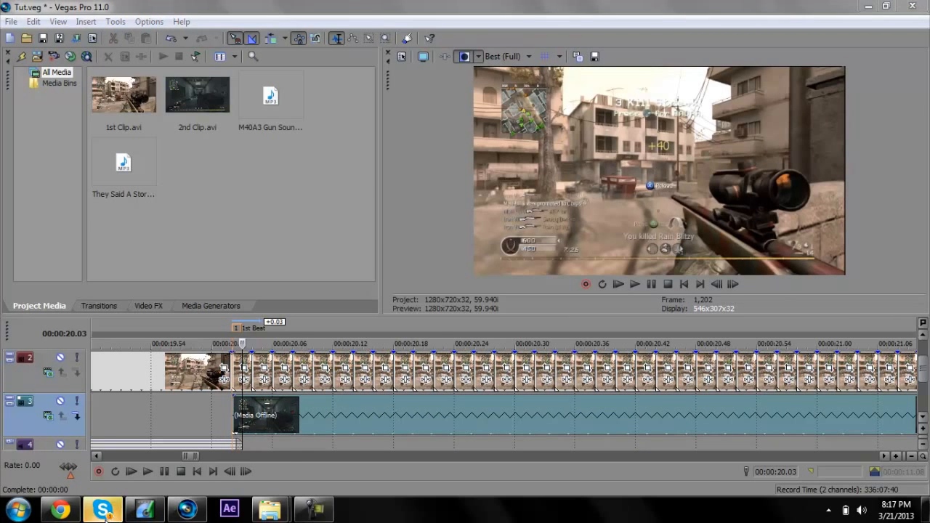
{"action": "left_click", "coordinate": [429, 163]}
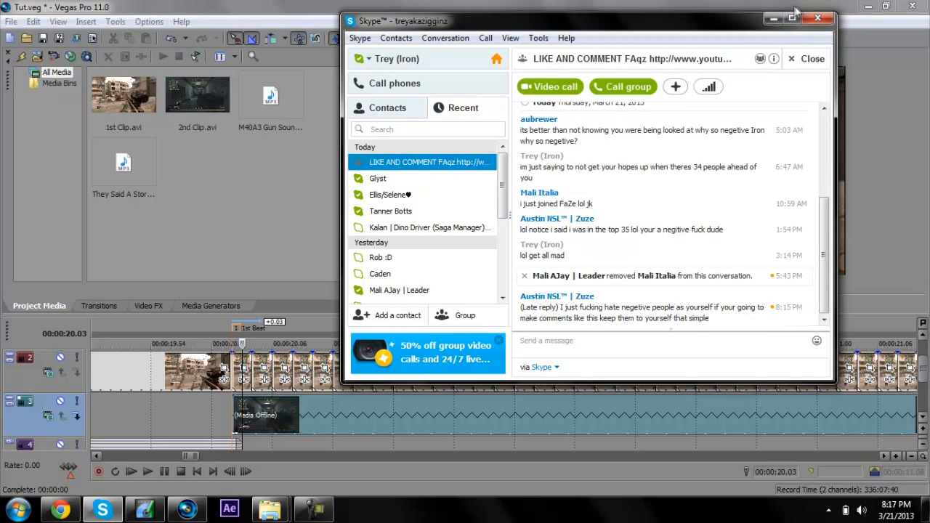
{"action": "left_click", "coordinate": [774, 18]}
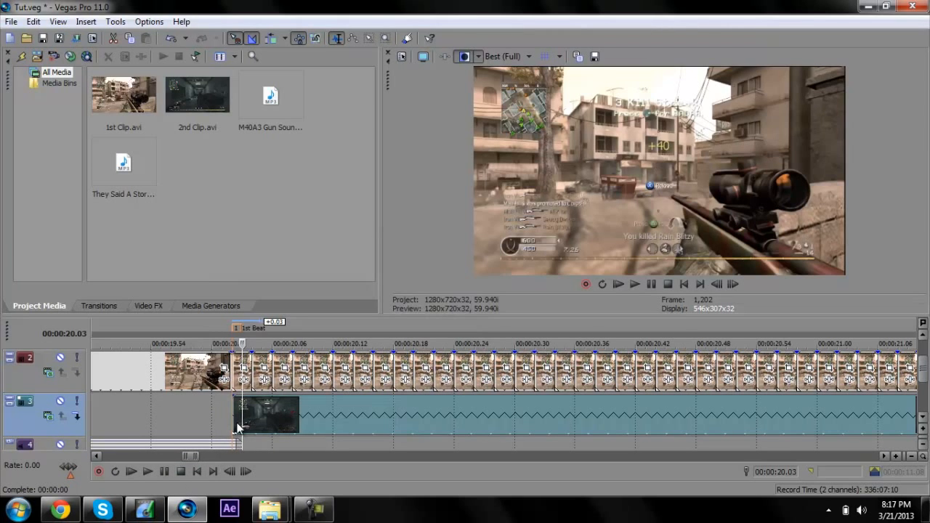
Split the second clip on track 3 every two frames from 00:00:20.04 to 00:00:20.12
{"action": "left_click", "coordinate": [236, 427]}
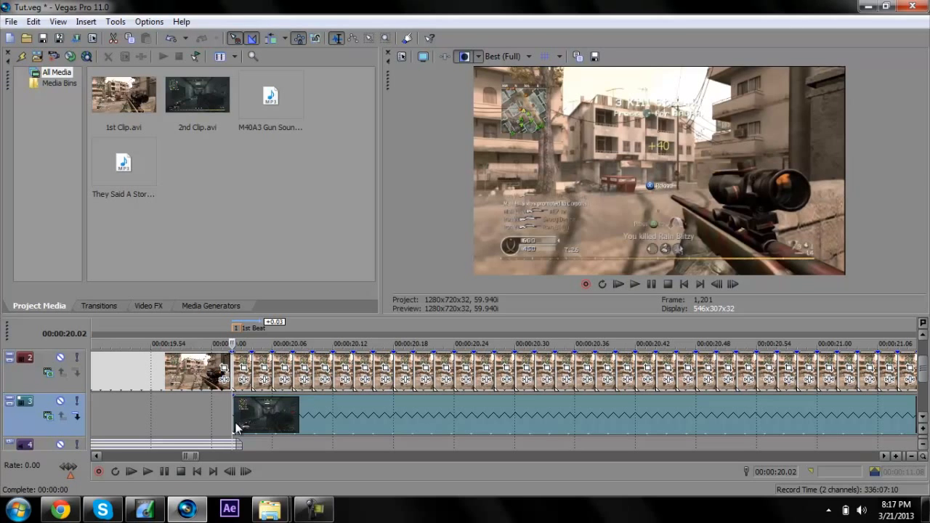
{"action": "key", "text": "Right"}
{"action": "key", "text": "Right"}
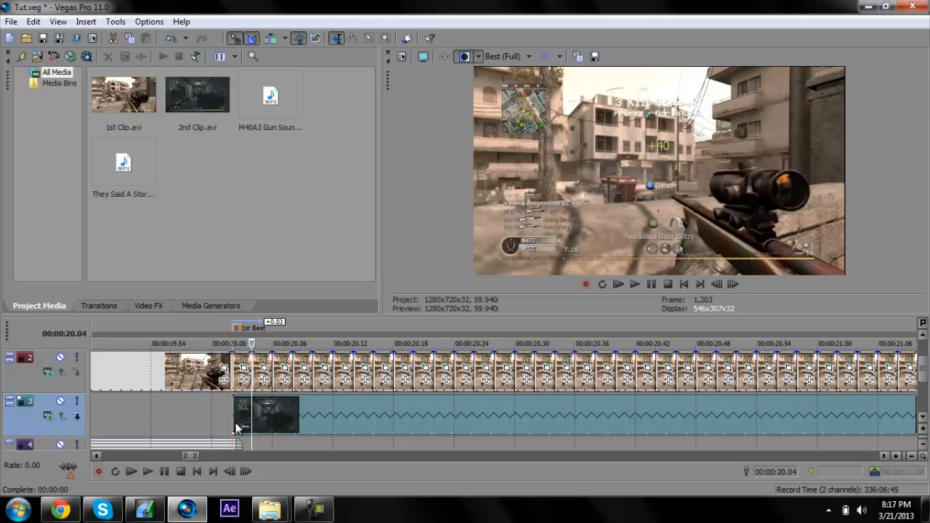
{"action": "key", "text": "s"}
{"action": "key", "text": "Right"}
{"action": "key", "text": "Right"}
{"action": "key", "text": "s"}
{"action": "key", "text": "Right"}
{"action": "key", "text": "Right"}
{"action": "key", "text": "s"}
{"action": "key", "text": "Right"}
{"action": "key", "text": "Right"}
{"action": "key", "text": "s"}
{"action": "key", "text": "Right"}
{"action": "key", "text": "Right"}
{"action": "key", "text": "s"}
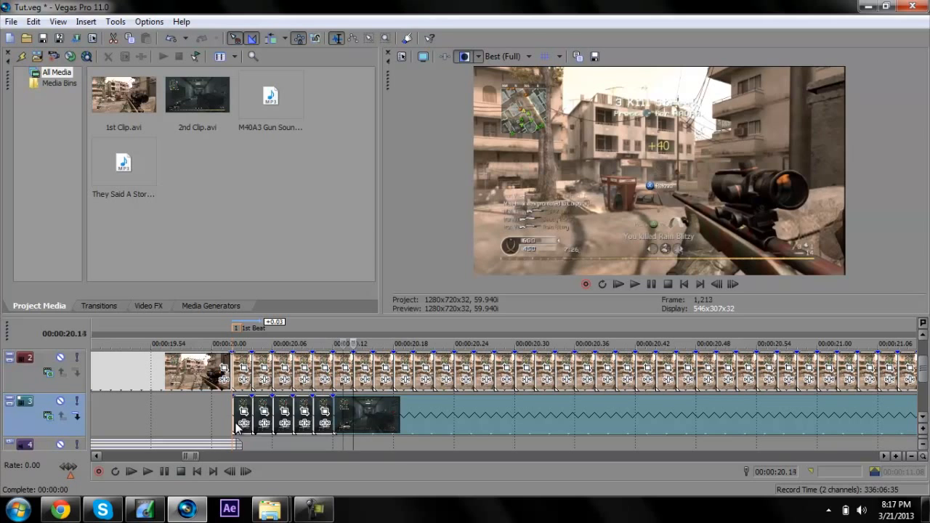
Undo the misplaced cut at 00:00:20.15 and split the second clip at 00:00:20.14 instead
{"action": "key", "text": "Right"}
{"action": "key", "text": "Right"}
{"action": "key", "text": "Right"}
{"action": "key", "text": "s"}
{"action": "key", "text": "Left"}
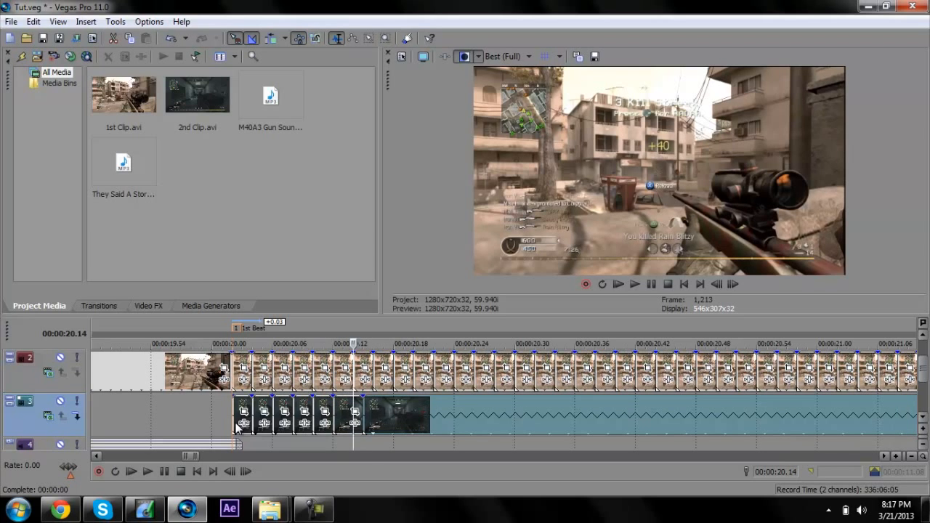
{"action": "key", "text": "ctrl+z"}
{"action": "key", "text": "s"}
Split the rest of the second clip every two frames from 00:00:20.16 until the cut at marker 2, 00:00:21.22
{"action": "key", "text": "Right"}
{"action": "key", "text": "Right"}
{"action": "key", "text": "s"}
{"action": "key", "text": "Right"}
{"action": "key", "text": "Right"}
{"action": "key", "text": "s"}
{"action": "key", "text": "Right"}
{"action": "key", "text": "Right"}
{"action": "key", "text": "s"}
{"action": "key", "text": "Right"}
{"action": "key", "text": "Right"}
{"action": "key", "text": "s"}
{"action": "key", "text": "Right"}
{"action": "key", "text": "Right"}
{"action": "key", "text": "s"}
{"action": "key", "text": "Right"}
{"action": "key", "text": "Right"}
{"action": "key", "text": "s"}
{"action": "key", "text": "Right"}
{"action": "key", "text": "Right"}
{"action": "key", "text": "Right"}
{"action": "key", "text": "Left"}
{"action": "key", "text": "s"}
{"action": "key", "text": "Right"}
{"action": "key", "text": "Right"}
{"action": "key", "text": "s"}
{"action": "key", "text": "Right"}
{"action": "key", "text": "Right"}
{"action": "key", "text": "s"}
{"action": "key", "text": "Right"}
{"action": "key", "text": "Right"}
{"action": "key", "text": "s"}
{"action": "key", "text": "Right"}
{"action": "key", "text": "Right"}
{"action": "key", "text": "Right"}
{"action": "key", "text": "Right"}
{"action": "key", "text": "s"}
{"action": "key", "text": "Right"}
{"action": "key", "text": "Right"}
{"action": "key", "text": "s"}
{"action": "key", "text": "Right"}
{"action": "key", "text": "Right"}
{"action": "key", "text": "s"}
{"action": "key", "text": "Right"}
{"action": "key", "text": "Right"}
{"action": "key", "text": "s"}
{"action": "key", "text": "Right"}
{"action": "key", "text": "Right"}
{"action": "key", "text": "s"}
{"action": "key", "text": "Right"}
{"action": "key", "text": "Right"}
{"action": "key", "text": "s"}
{"action": "key", "text": "Right"}
{"action": "key", "text": "Right"}
{"action": "key", "text": "s"}
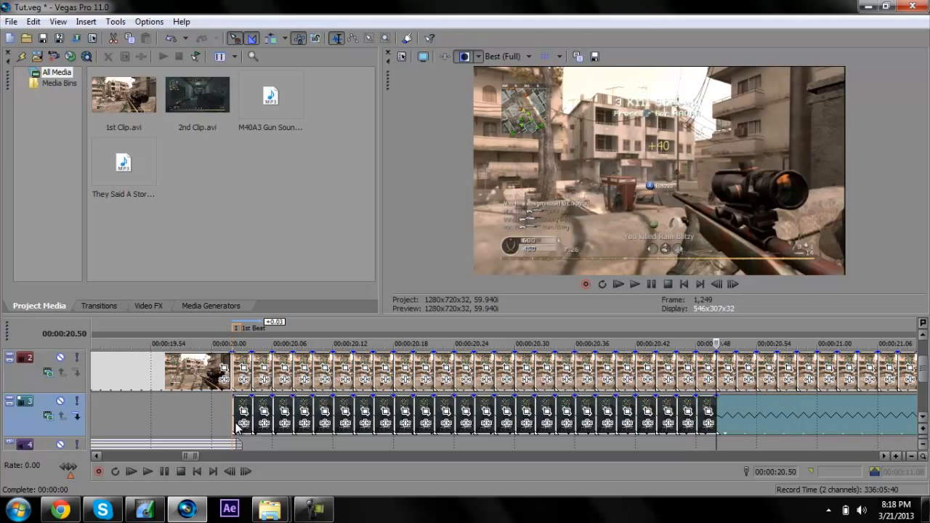
{"action": "key", "text": "Right"}
{"action": "key", "text": "Right"}
{"action": "key", "text": "Right"}
{"action": "key", "text": "s"}
{"action": "key", "text": "Right"}
{"action": "key", "text": "Right"}
{"action": "key", "text": "s"}
{"action": "key", "text": "Right"}
{"action": "key", "text": "s"}
{"action": "key", "text": "Right"}
{"action": "key", "text": "Right"}
{"action": "key", "text": "Right"}
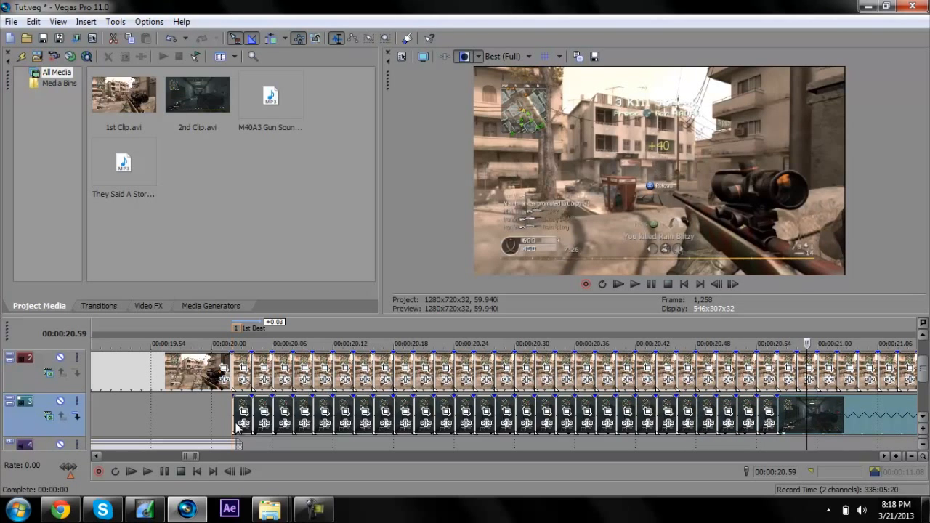
{"action": "key", "text": "s"}
{"action": "key", "text": "Right"}
{"action": "key", "text": "s"}
{"action": "key", "text": "Right"}
{"action": "key", "text": "Right"}
{"action": "key", "text": "s"}
{"action": "key", "text": "Right"}
{"action": "key", "text": "Right"}
{"action": "key", "text": "s"}
{"action": "key", "text": "Right"}
{"action": "key", "text": "Right"}
{"action": "key", "text": "s"}
{"action": "key", "text": "Right"}
{"action": "key", "text": "Right"}
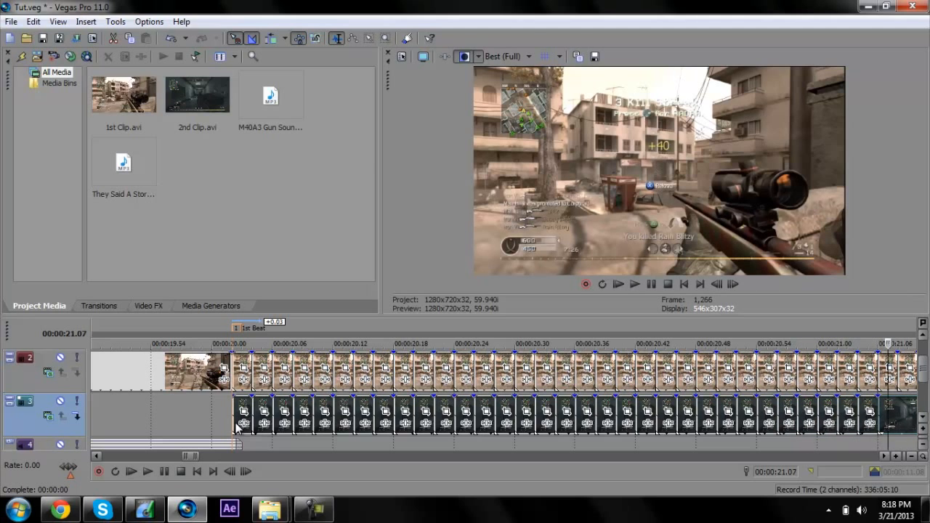
{"action": "key", "text": "s"}
{"action": "key", "text": "Right"}
{"action": "key", "text": "Right"}
{"action": "key", "text": "s"}
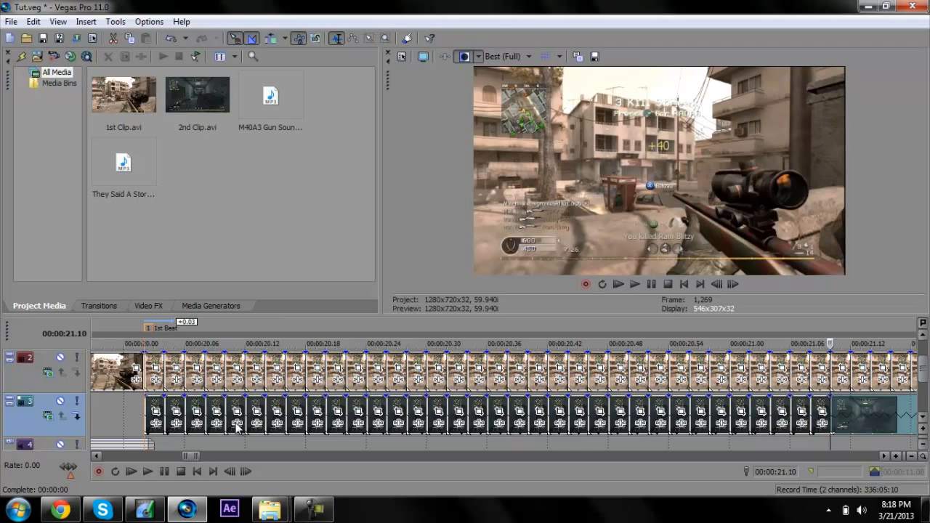
{"action": "key", "text": "Right"}
{"action": "key", "text": "Right"}
{"action": "key", "text": "s"}
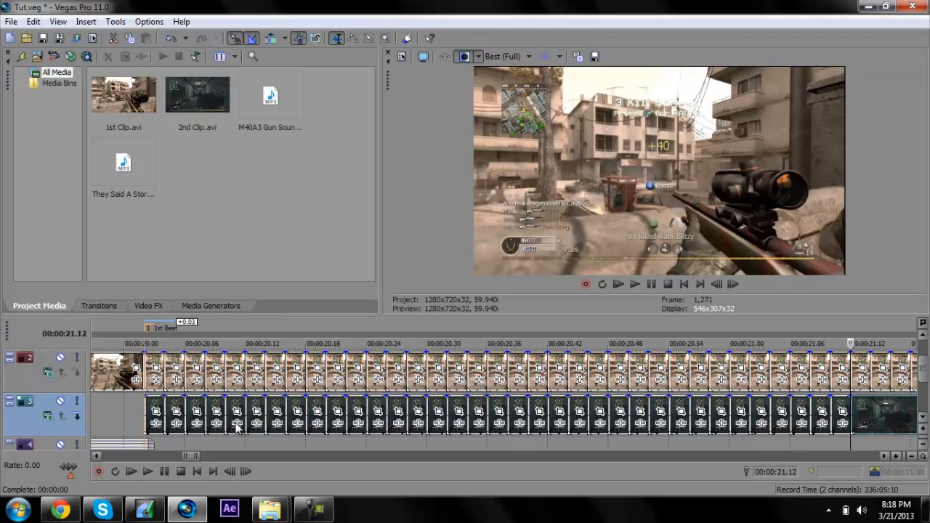
{"action": "key", "text": "Right"}
{"action": "key", "text": "Right"}
{"action": "key", "text": "s"}
{"action": "key", "text": "Right"}
{"action": "key", "text": "Right"}
{"action": "key", "text": "s"}
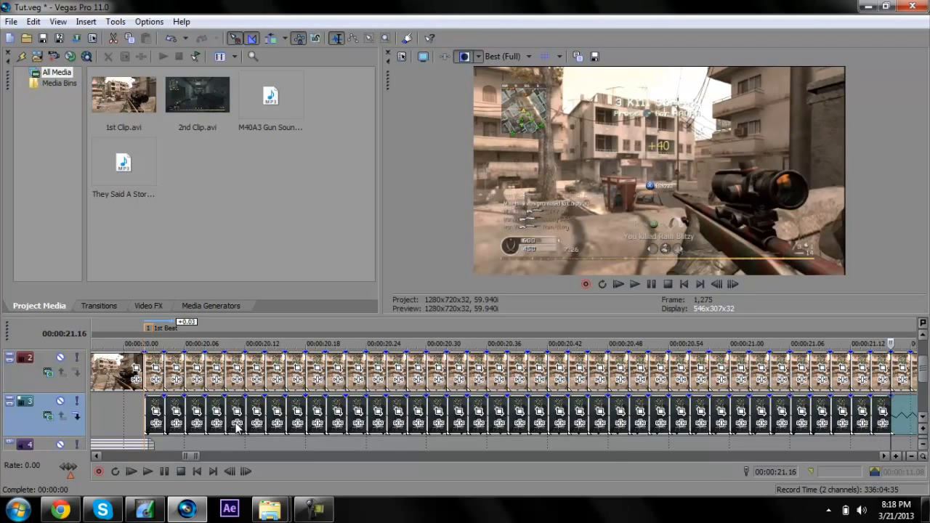
{"action": "key", "text": "Right"}
{"action": "key", "text": "Right"}
{"action": "key", "text": "s"}
{"action": "key", "text": "Right"}
{"action": "key", "text": "Right"}
{"action": "key", "text": "s"}
{"action": "key", "text": "Right"}
{"action": "key", "text": "Right"}
{"action": "key", "text": "s"}
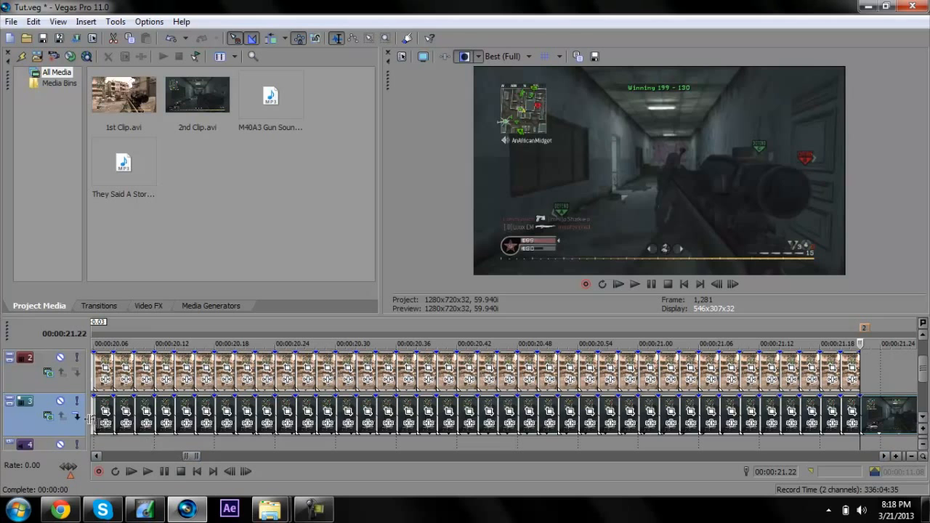
Between the markers, delete every second piece on track 2 starting with the second, and every other piece on track 3 starting with the first
{"action": "left_click", "coordinate": [105, 393]}
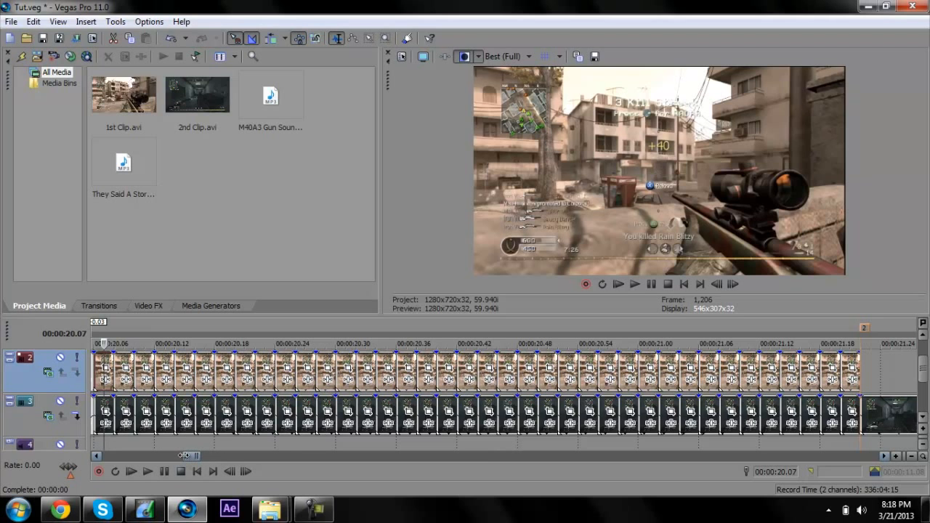
{"action": "left_click_drag", "start_coordinate": [183, 456], "coordinate": [182, 456]}
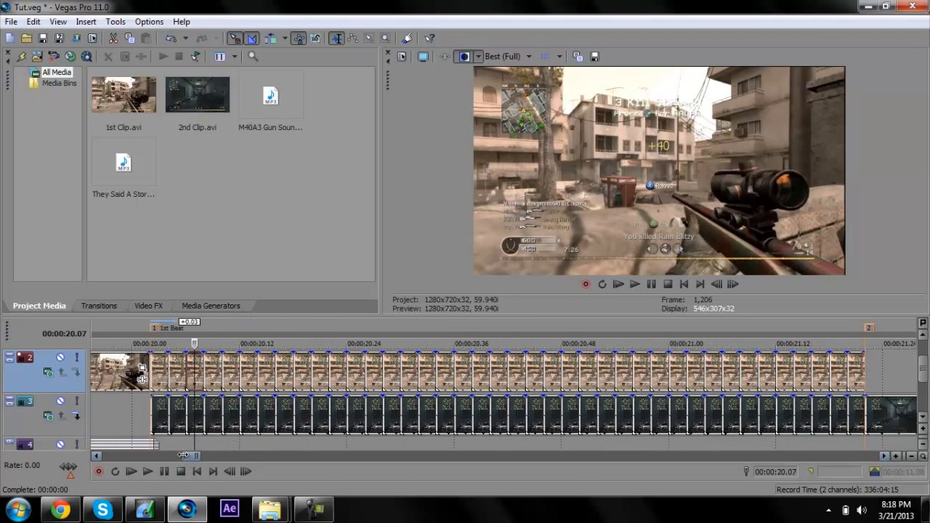
{"action": "left_click", "coordinate": [158, 379]}
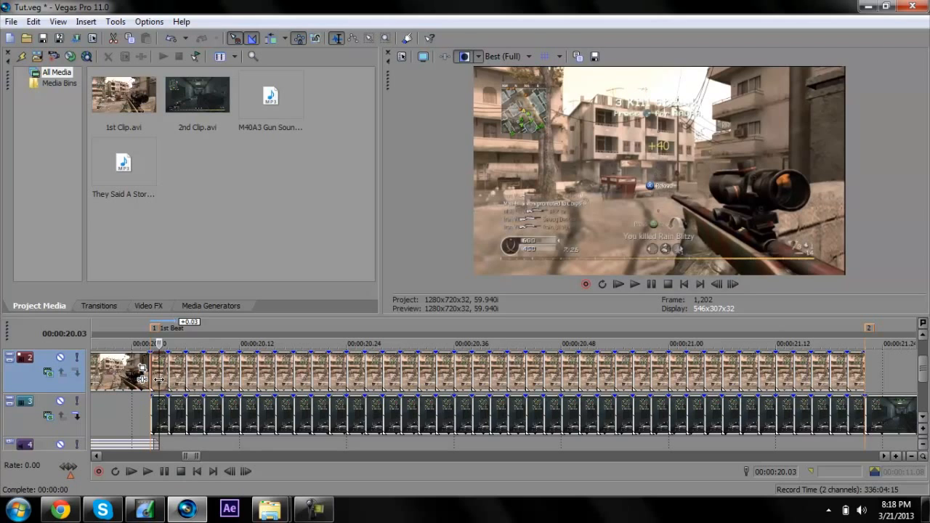
{"action": "left_click", "coordinate": [176, 380]}
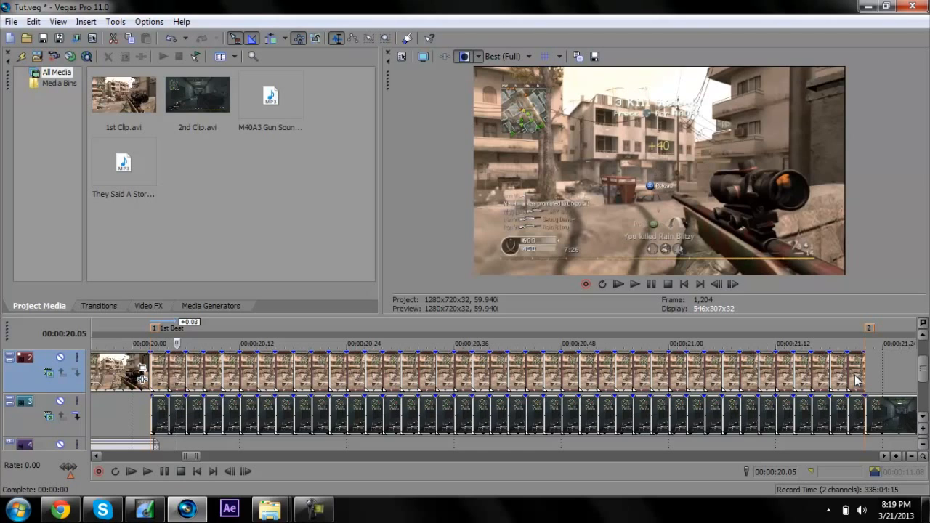
{"action": "key", "text": "Delete"}
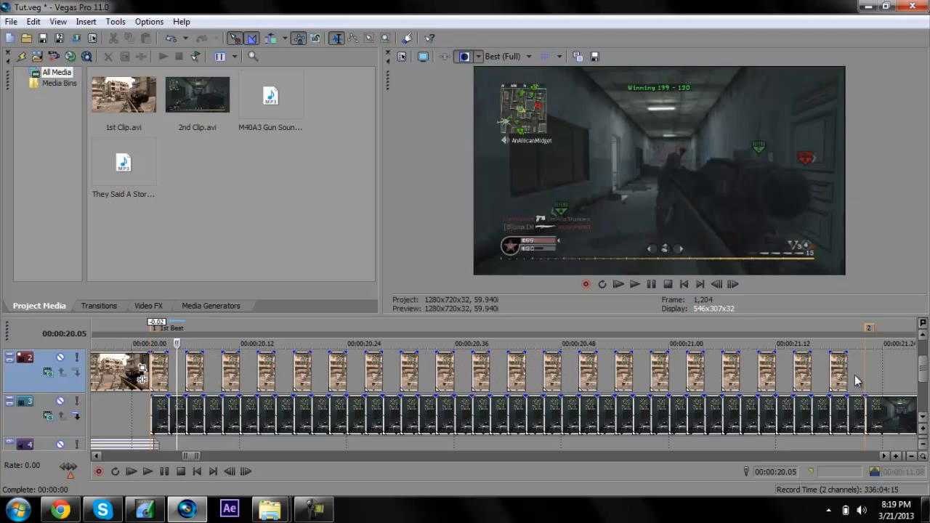
{"action": "left_click", "coordinate": [157, 420]}
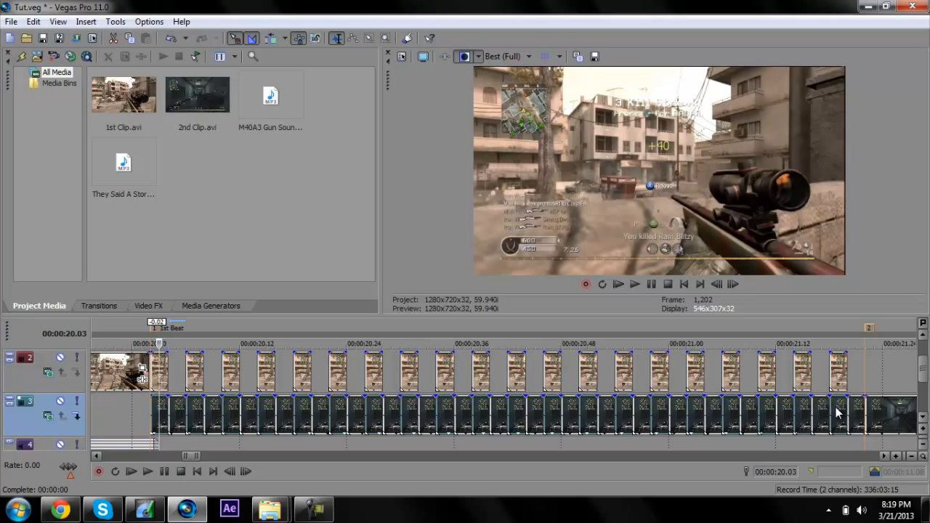
{"action": "key", "text": "Delete"}
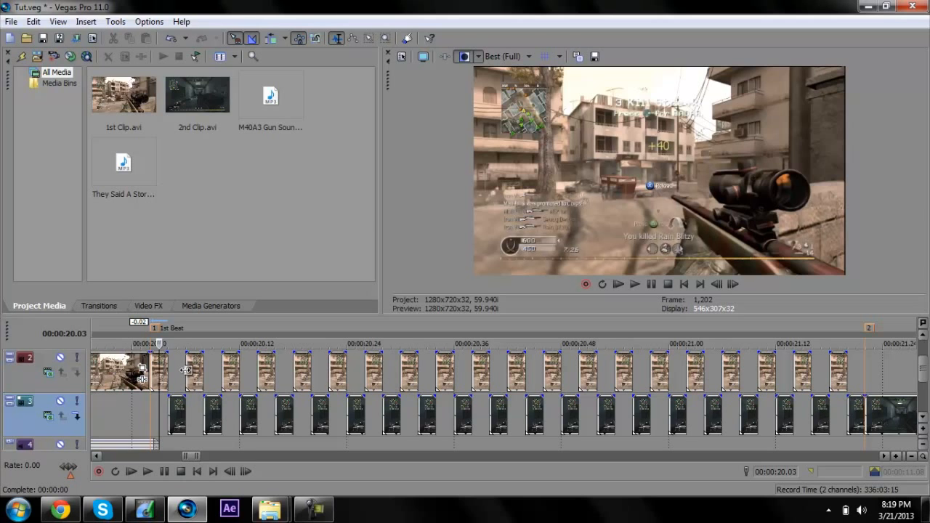
Trim one frame off the start of each remaining two-frame piece on track 2, from the second piece through the last before marker 2
{"action": "left_click_drag", "start_coordinate": [186, 369], "coordinate": [445, 363]}
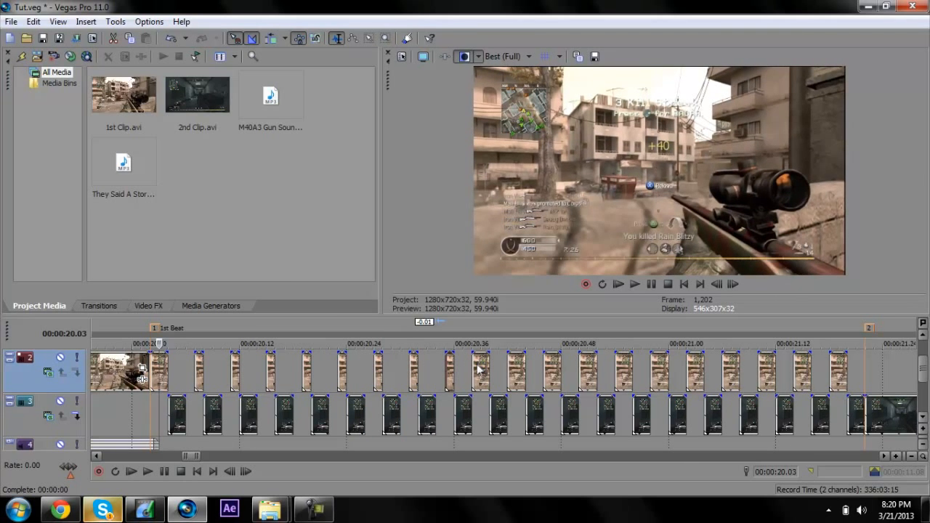
{"action": "left_click_drag", "start_coordinate": [472, 367], "coordinate": [547, 368]}
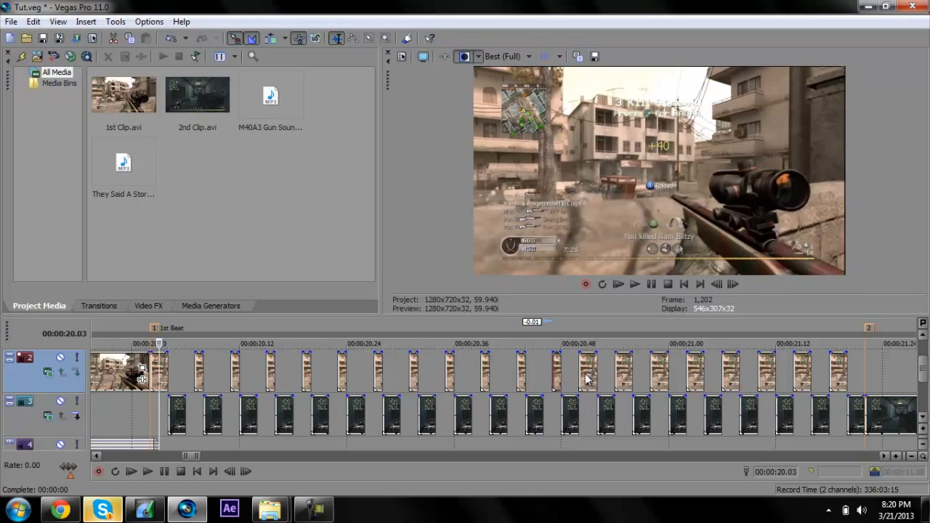
{"action": "left_click", "coordinate": [581, 371]}
{"action": "left_click_drag", "start_coordinate": [580, 371], "coordinate": [659, 369]}
{"action": "left_click", "coordinate": [615, 369]}
{"action": "left_click", "coordinate": [688, 376]}
{"action": "left_click_drag", "start_coordinate": [693, 376], "coordinate": [767, 376]}
{"action": "left_click", "coordinate": [760, 376]}
{"action": "left_click_drag", "start_coordinate": [794, 372], "coordinate": [830, 374]}
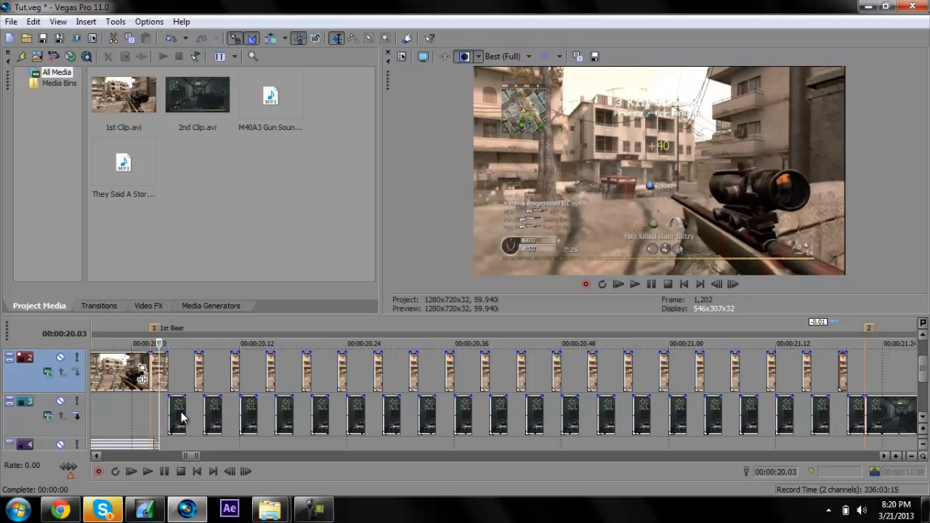
Extend the end of each two-frame piece on track 3 by one frame to fill the gaps before the track 2 pieces
{"action": "left_click_drag", "start_coordinate": [183, 417], "coordinate": [262, 408]}
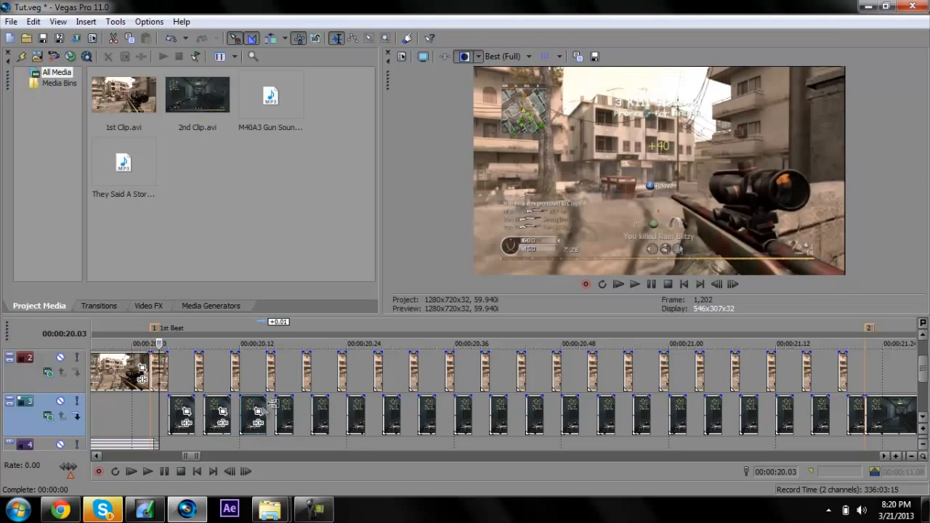
{"action": "left_click_drag", "start_coordinate": [292, 408], "coordinate": [435, 413]}
{"action": "left_click_drag", "start_coordinate": [436, 413], "coordinate": [835, 412]}
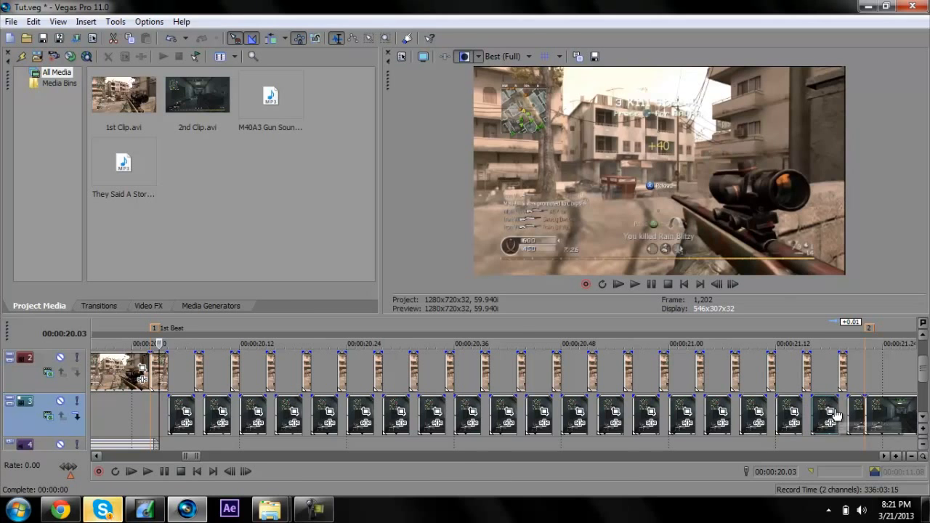
Step frame by frame through the transition from 00:00:20.11 to check how the two clips alternate
{"action": "scroll", "coordinate": [836, 412], "scroll_direction": "down", "scroll_amount": 5}
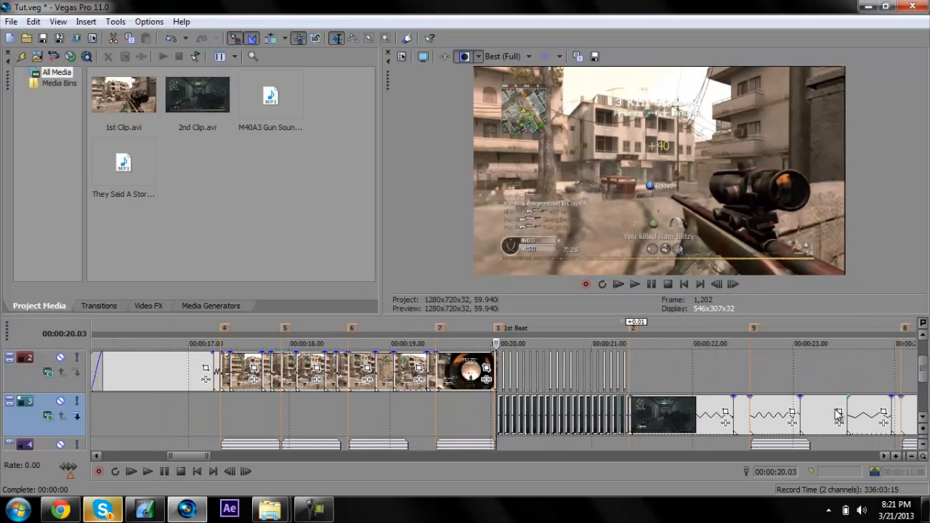
{"action": "scroll", "coordinate": [837, 413], "scroll_direction": "up", "scroll_amount": 3}
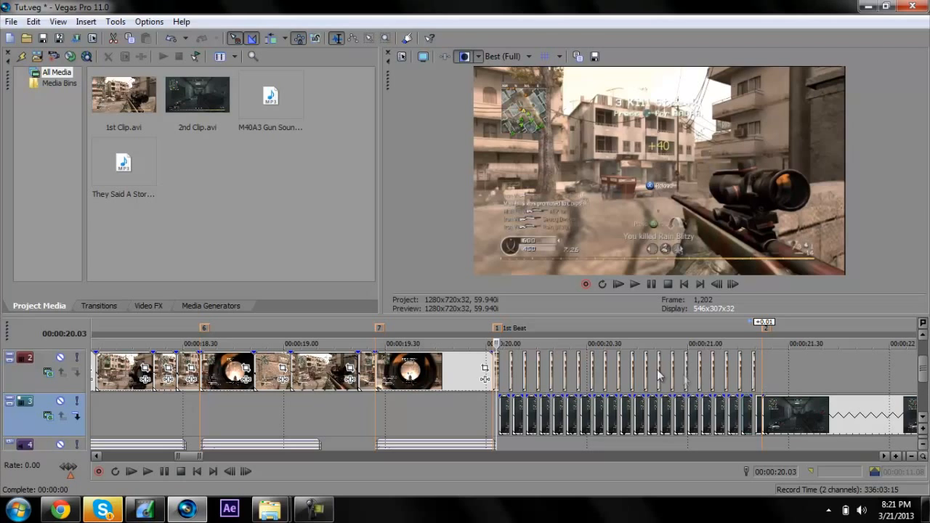
{"action": "left_click", "coordinate": [523, 384]}
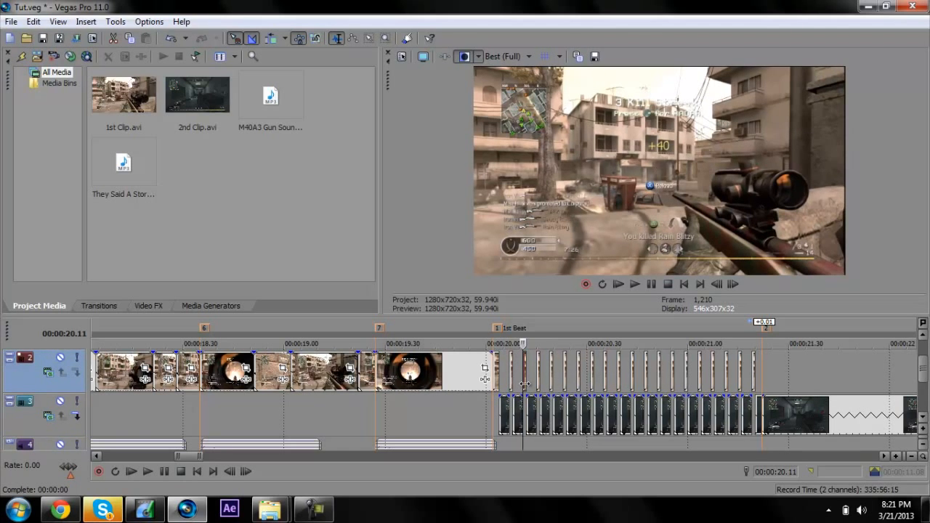
{"action": "key", "text": "Right"}
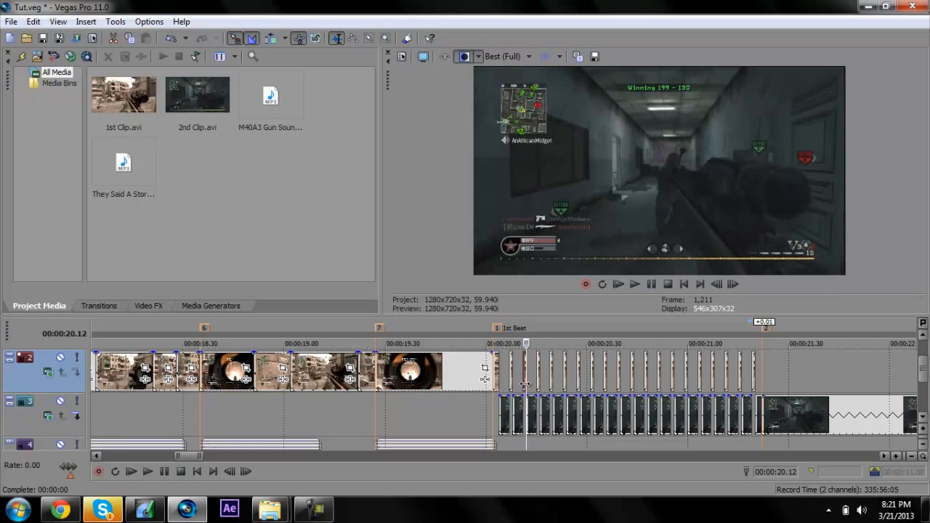
{"action": "key", "text": "Right"}
{"action": "key", "text": "Right"}
{"action": "key", "text": "Right"}
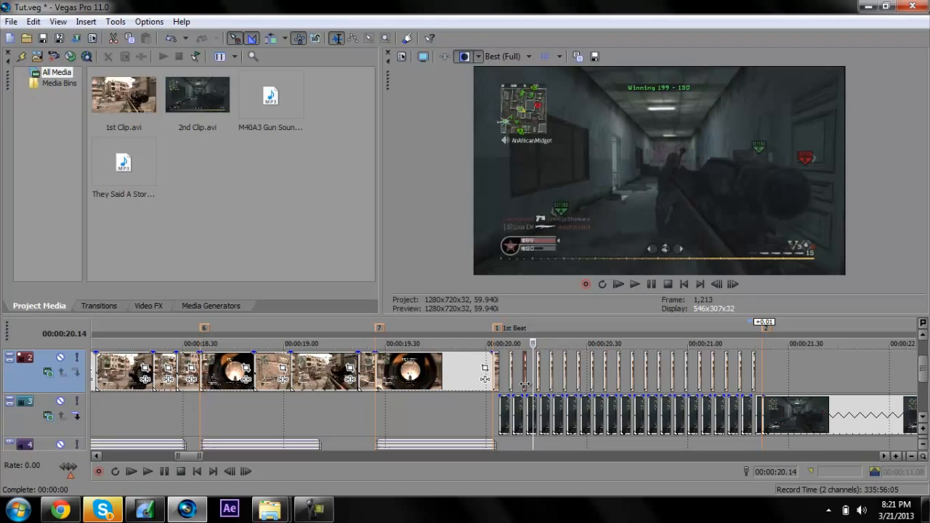
Continue stepping frame by frame from 00:00:20.14 to 00:00:21.05 to check the alternation of the two clips in the preview
{"action": "key", "text": "Right"}
{"action": "key", "text": "Right"}
{"action": "key", "text": "Right"}
{"action": "key", "text": "Right"}
{"action": "key", "text": "Right"}
{"action": "key", "text": "Right"}
{"action": "key", "text": "Right"}
{"action": "key", "text": "Right"}
{"action": "key", "text": "Right"}
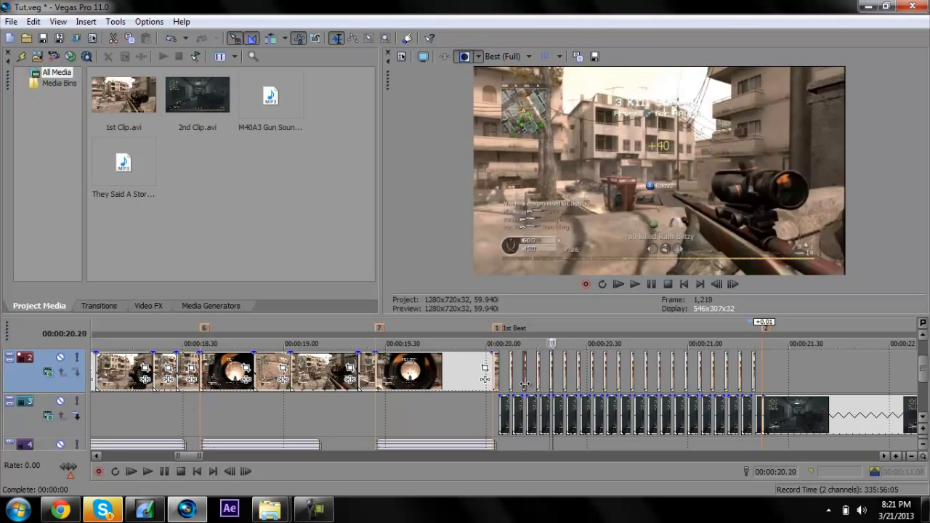
{"action": "key", "text": "Right"}
{"action": "key", "text": "Right"}
{"action": "key", "text": "Right"}
{"action": "key", "text": "Right"}
{"action": "key", "text": "Right"}
{"action": "key", "text": "Right"}
{"action": "key", "text": "Right"}
{"action": "key", "text": "Right"}
{"action": "key", "text": "Right"}
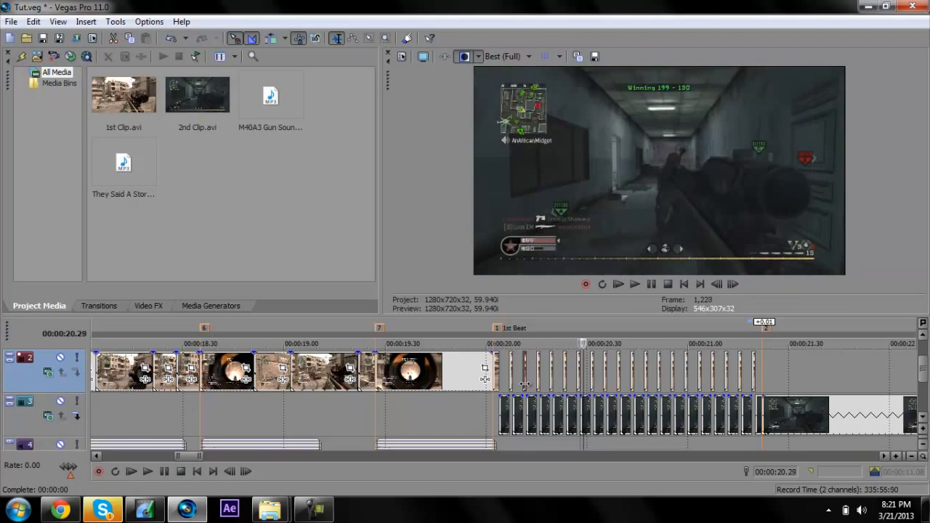
{"action": "key", "text": "Right"}
{"action": "key", "text": "Right"}
{"action": "key", "text": "Right"}
{"action": "key", "text": "Right"}
{"action": "key", "text": "Right"}
{"action": "key", "text": "Right"}
{"action": "key", "text": "Right"}
{"action": "key", "text": "Right"}
{"action": "key", "text": "Right"}
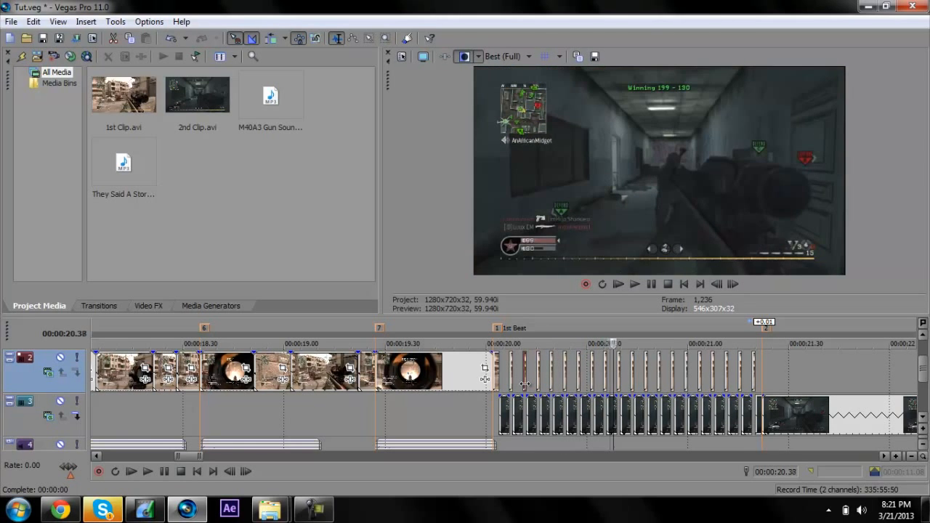
{"action": "key", "text": "Right"}
{"action": "key", "text": "Right"}
{"action": "key", "text": "Right"}
{"action": "key", "text": "Right"}
{"action": "key", "text": "Right"}
{"action": "key", "text": "Right"}
{"action": "key", "text": "Right"}
{"action": "key", "text": "Right"}
{"action": "key", "text": "Right"}
{"action": "key", "text": "Right"}
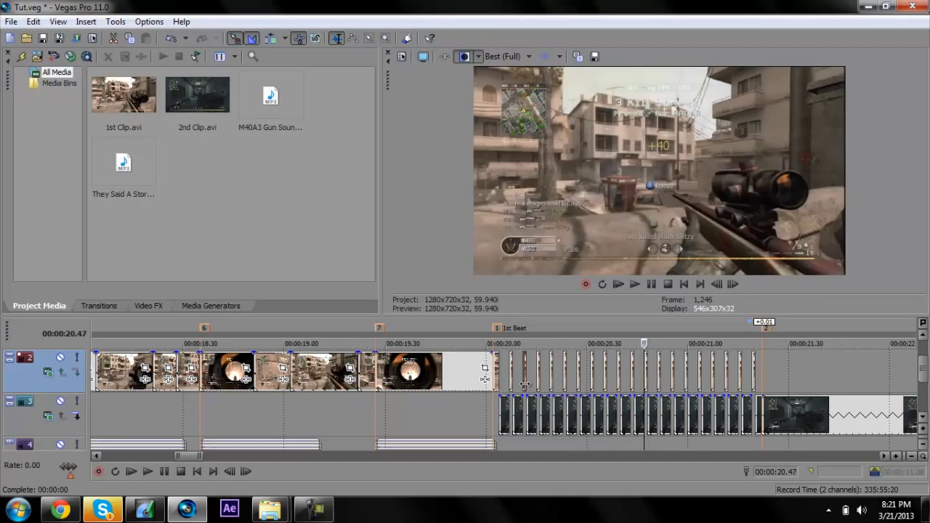
{"action": "key", "text": "Right"}
{"action": "key", "text": "Right"}
{"action": "key", "text": "Right"}
{"action": "key", "text": "Right"}
{"action": "key", "text": "Right"}
{"action": "key", "text": "Right"}
{"action": "key", "text": "Right"}
{"action": "key", "text": "Right"}
{"action": "key", "text": "Right"}
{"action": "key", "text": "Right"}
{"action": "key", "text": "Right"}
{"action": "key", "text": "Right"}
{"action": "key", "text": "Right"}
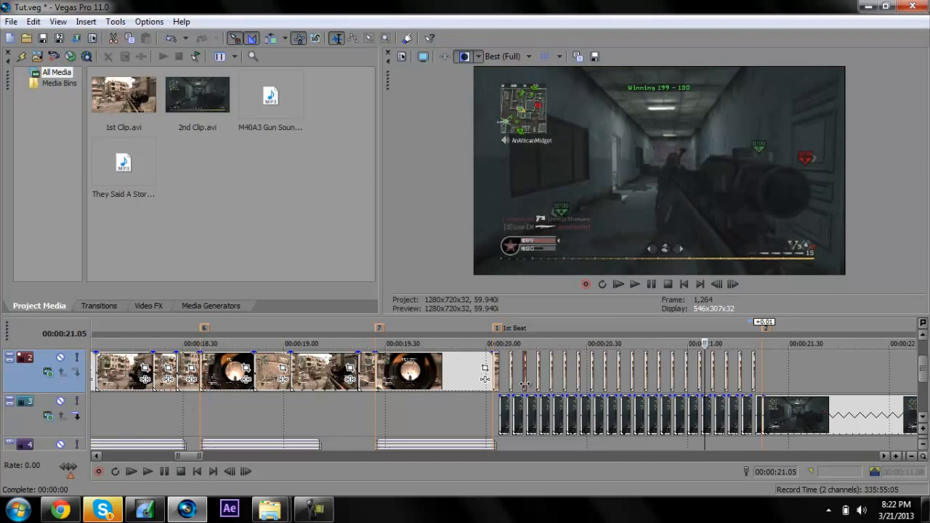
{"action": "scroll", "coordinate": [524, 384], "scroll_direction": "down", "scroll_amount": 1}
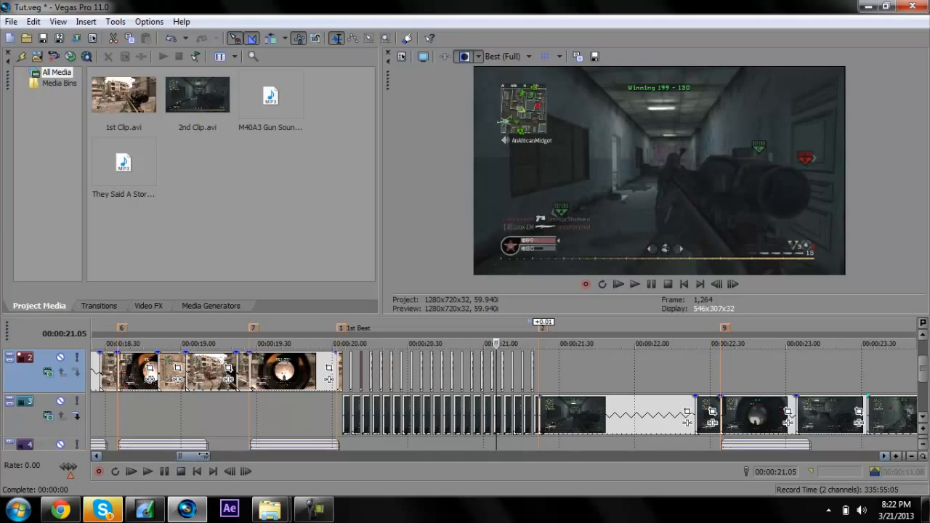
{"action": "left_click_drag", "start_coordinate": [208, 455], "coordinate": [225, 455]}
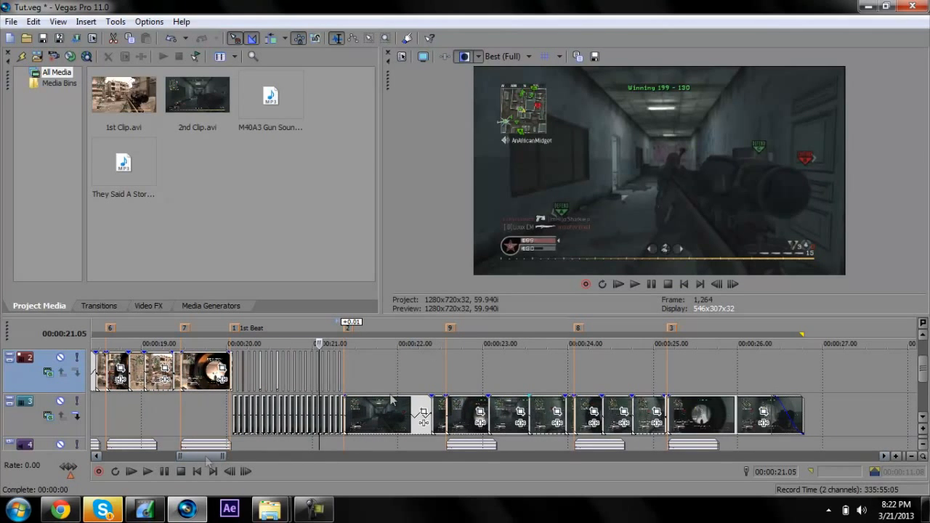
{"action": "left_click_drag", "start_coordinate": [919, 369], "coordinate": [921, 359]}
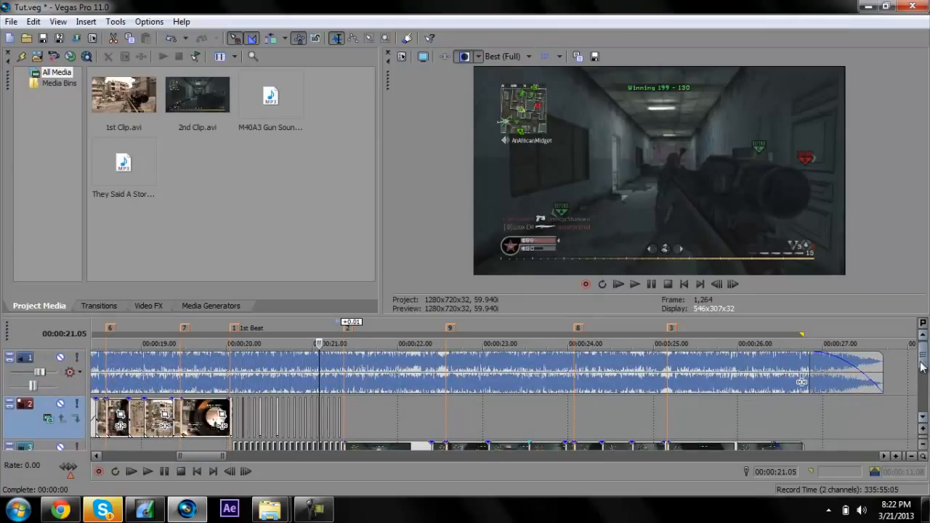
{"action": "left_click", "coordinate": [920, 370]}
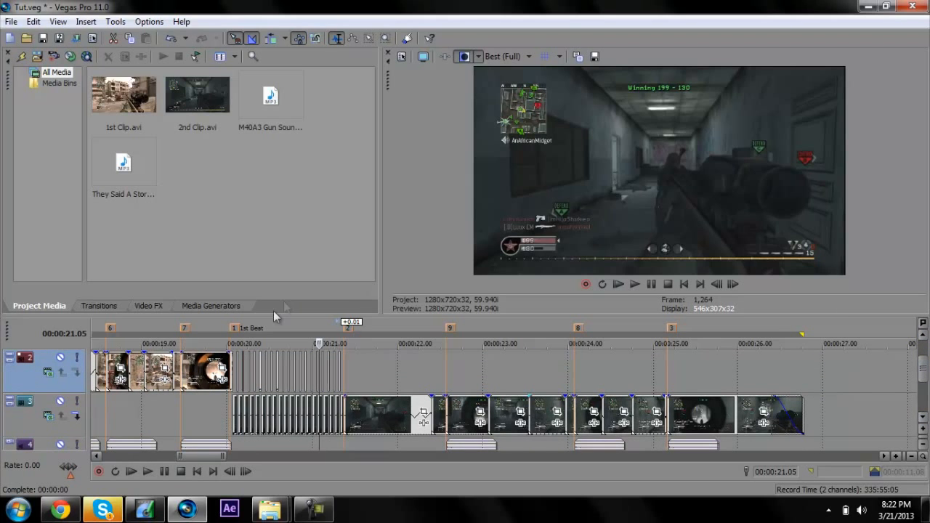
{"action": "left_click", "coordinate": [205, 395]}
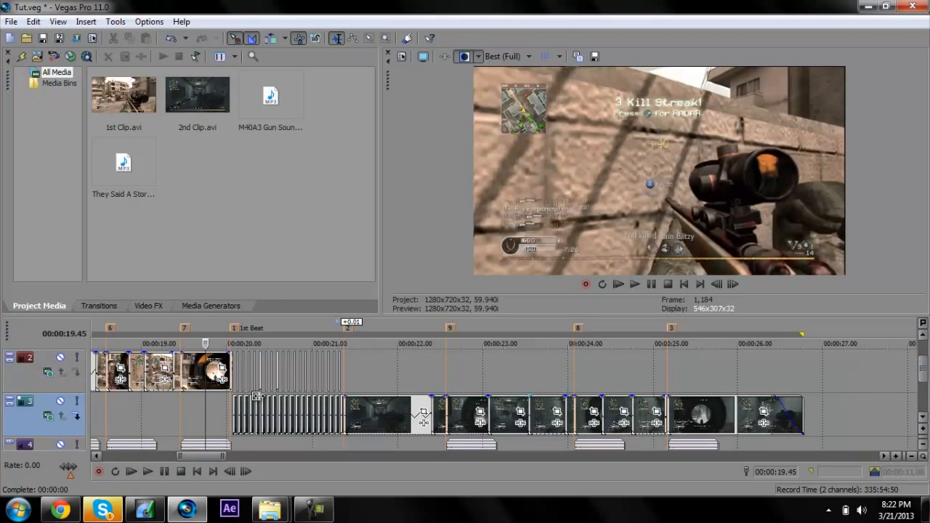
{"action": "left_click", "coordinate": [259, 396]}
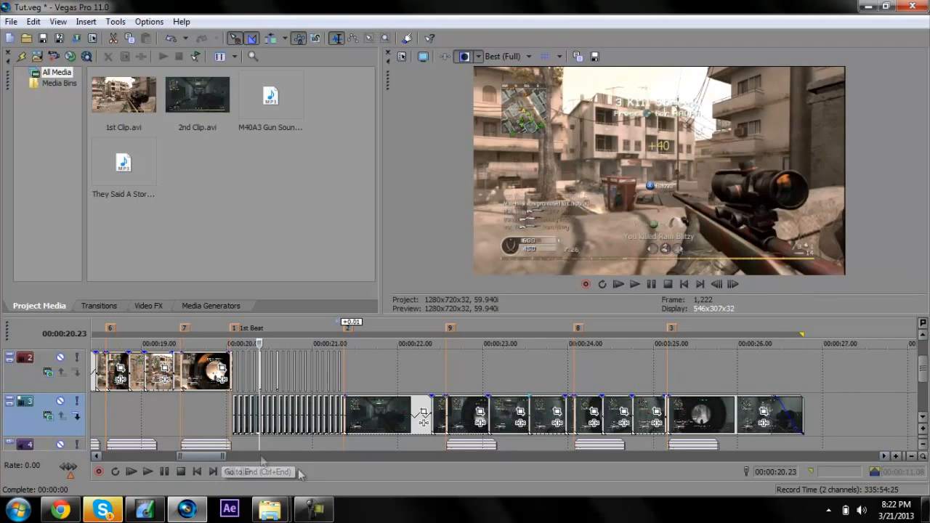
{"action": "left_click", "coordinate": [311, 512]}
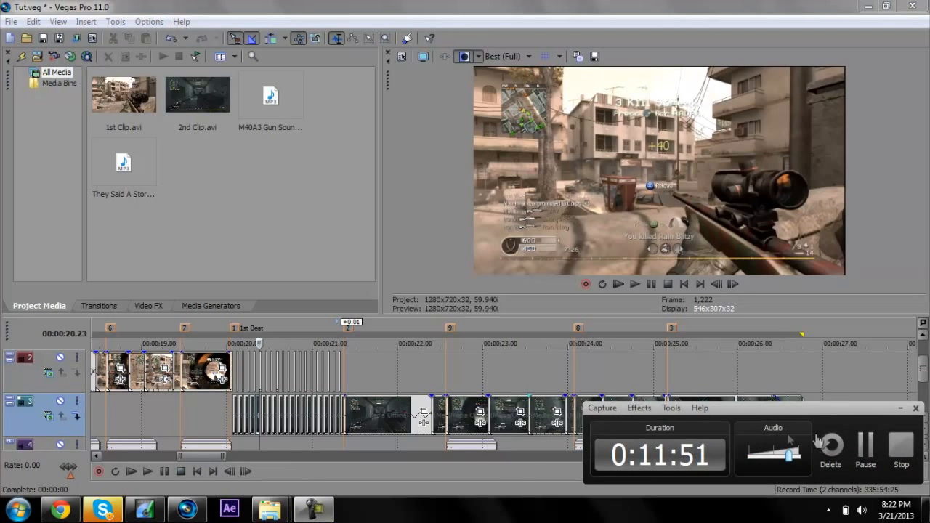